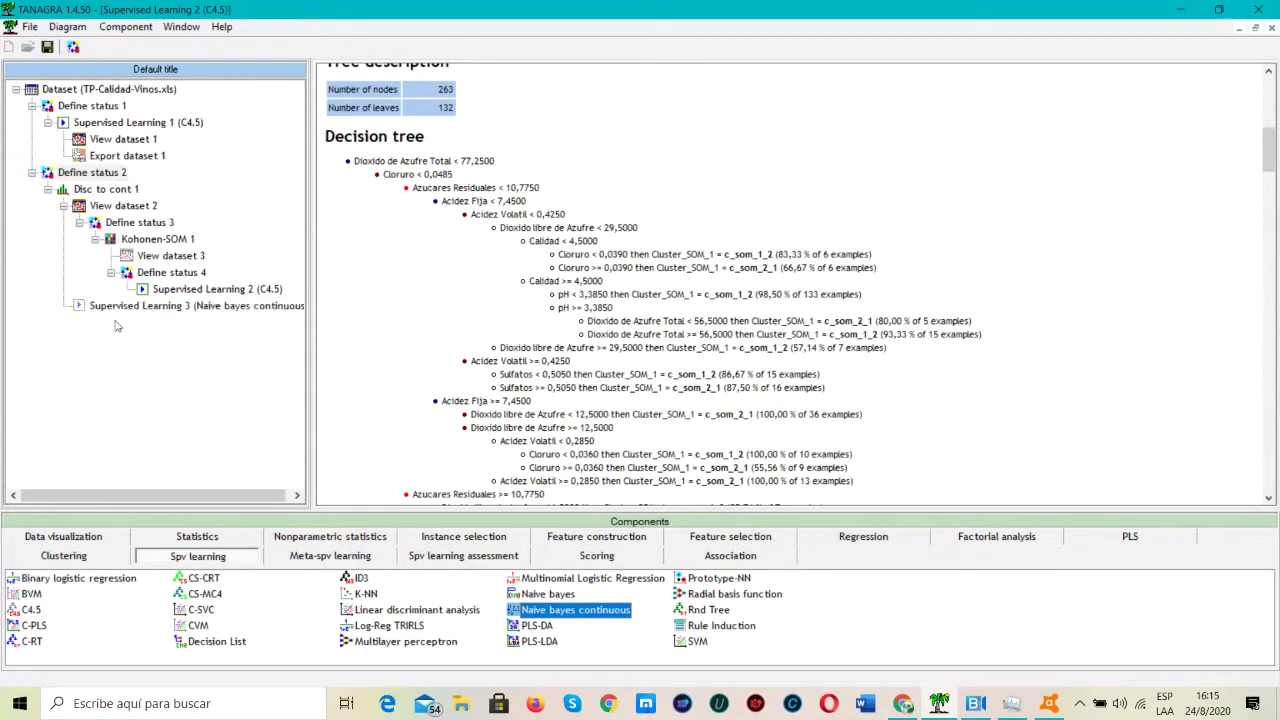
Step: Delete the Supervised Learning 3 (Naive bayes continuous) node from the diagram
click(112, 312)
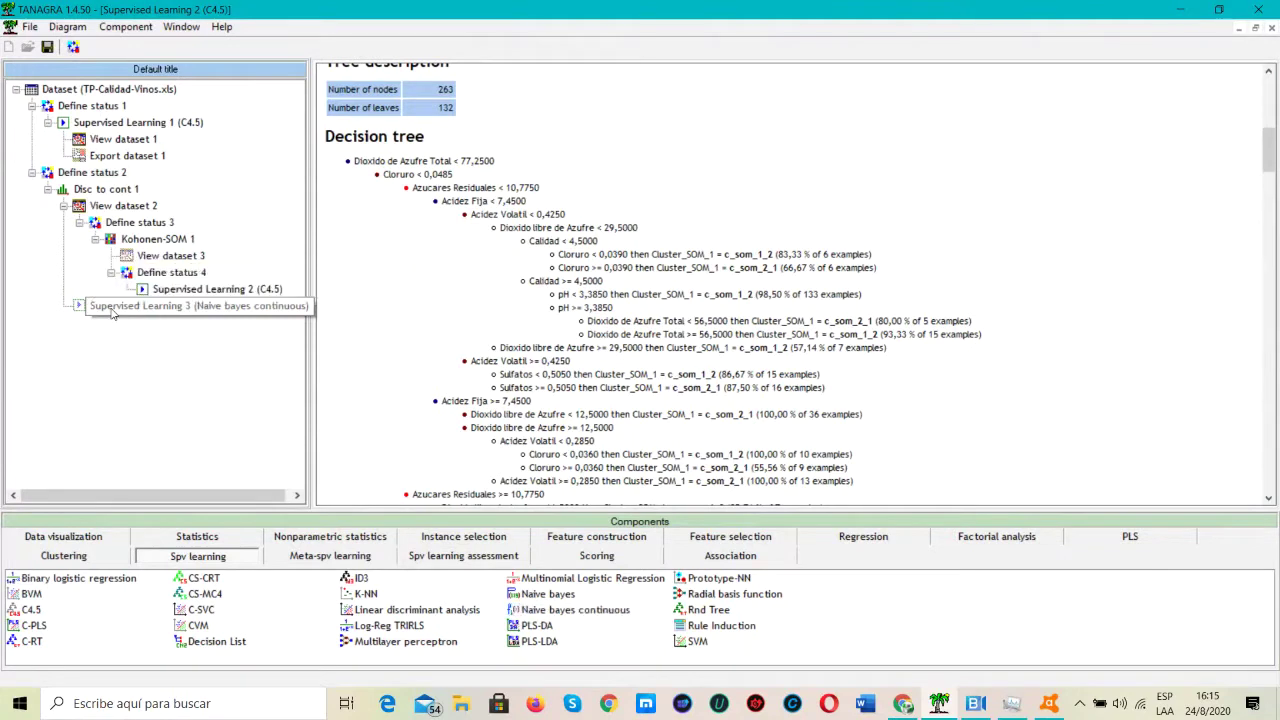
right_click(112, 312)
click(67, 338)
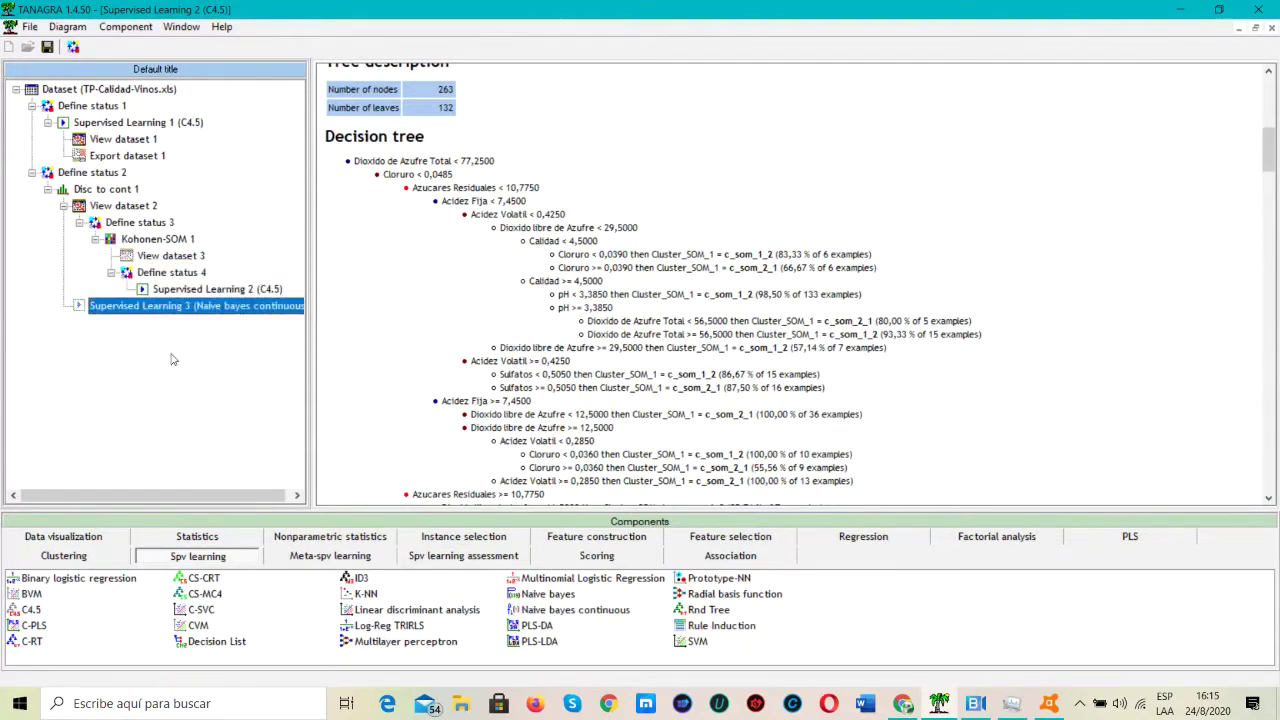
key(Delete)
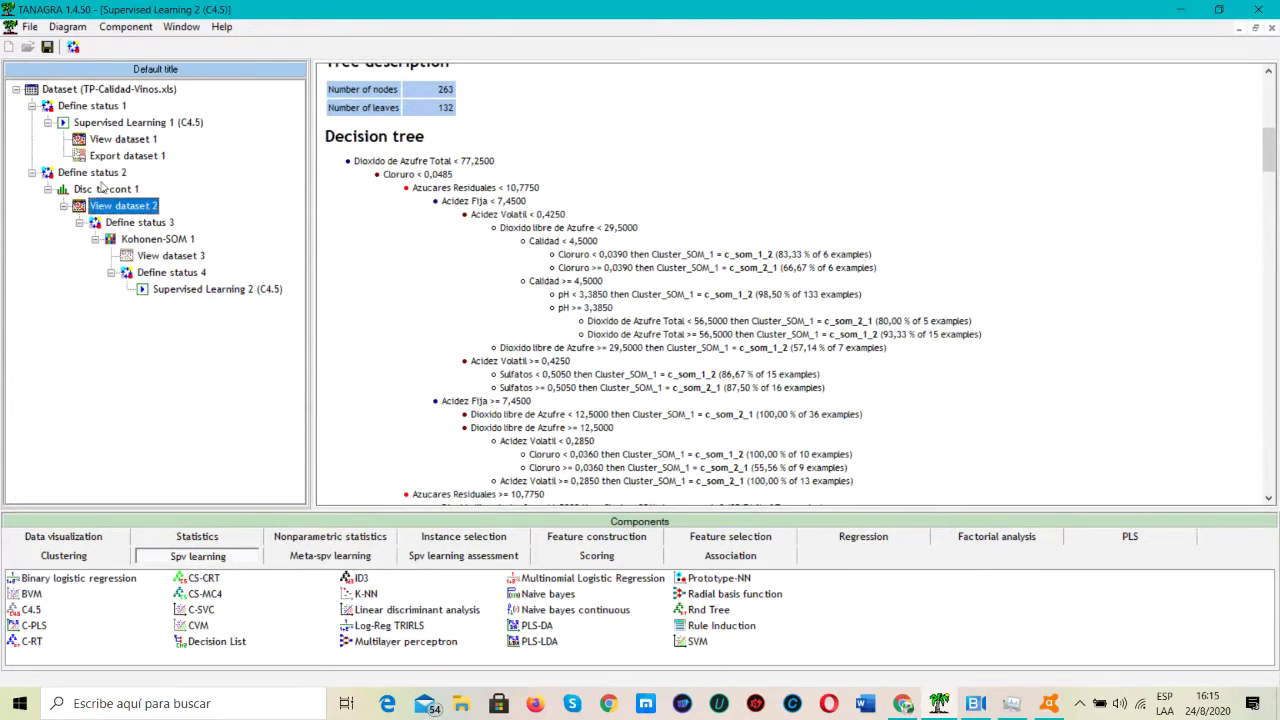
Step: Add a Define status under Disc to cont 1 with all continuous attributes except d2c_Tipo_1 as inputs
click(100, 189)
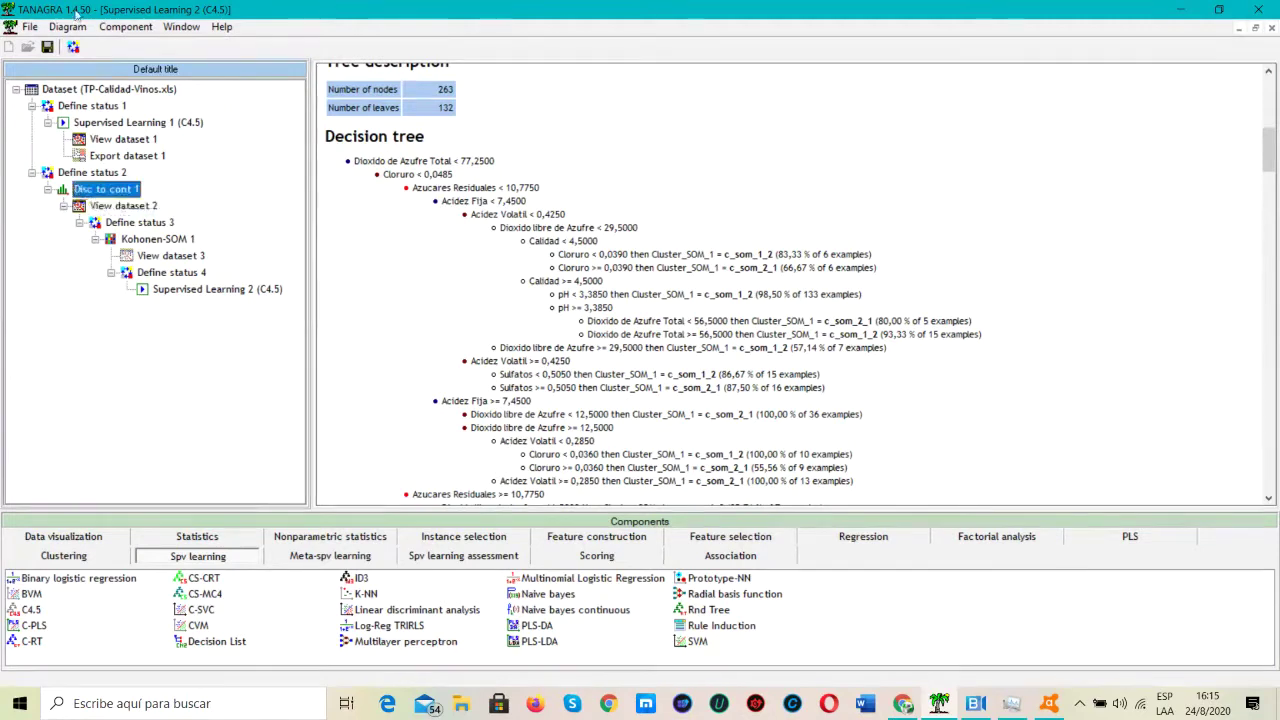
click(73, 47)
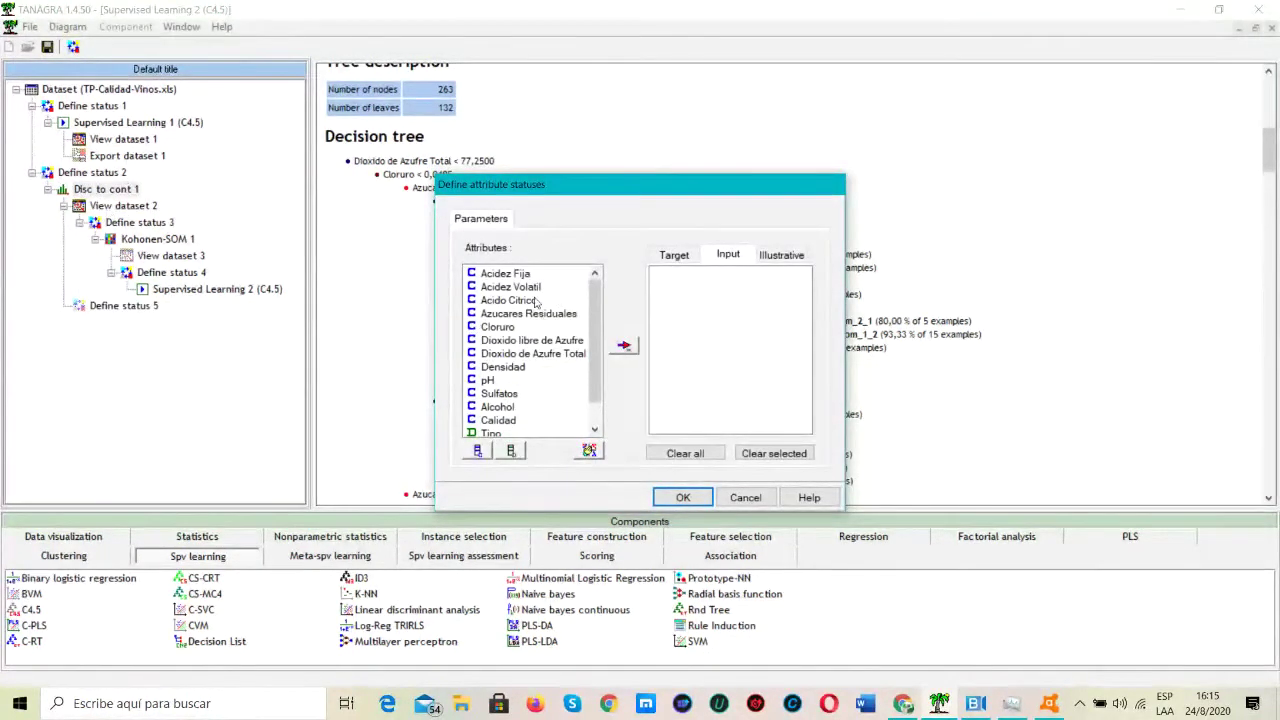
click(477, 451)
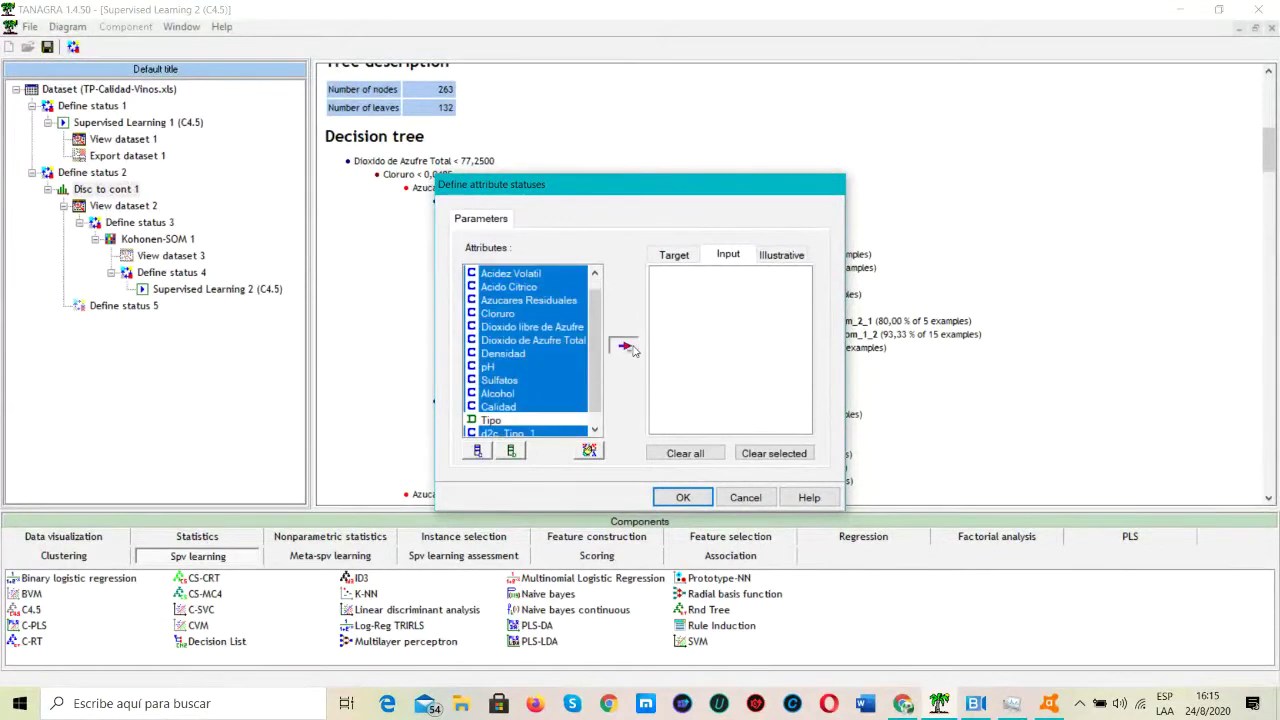
click(626, 347)
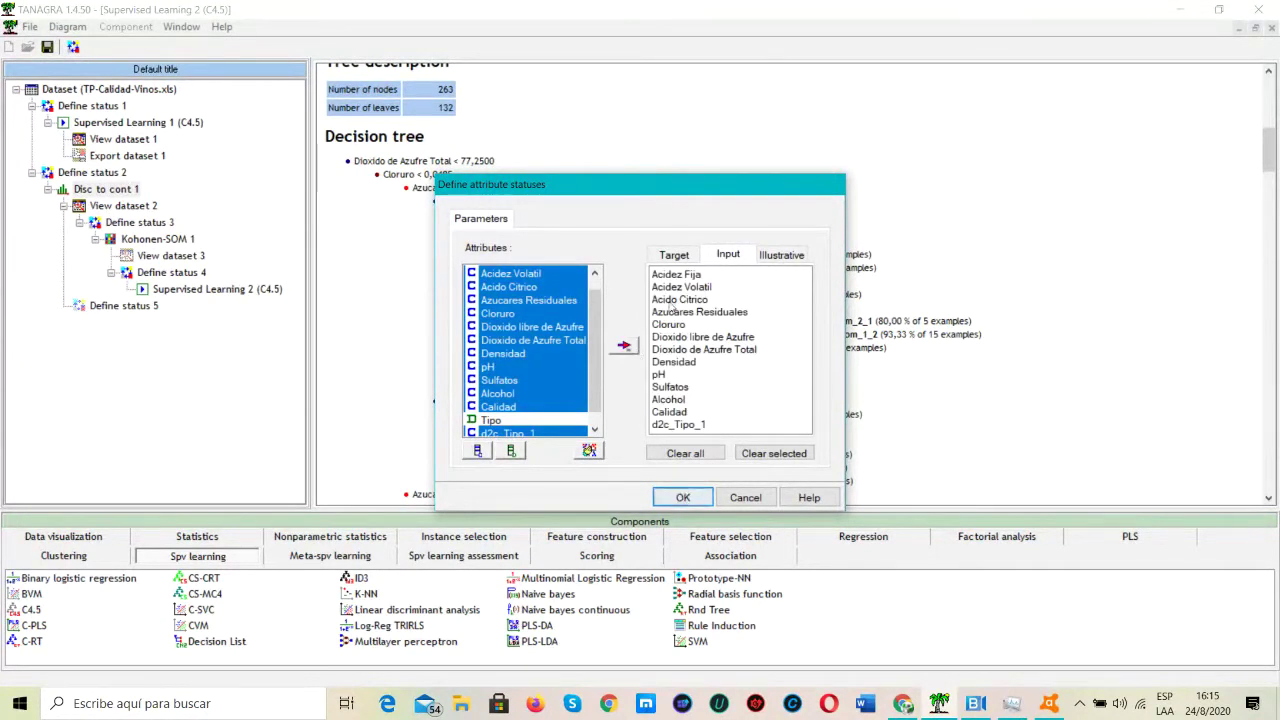
click(678, 424)
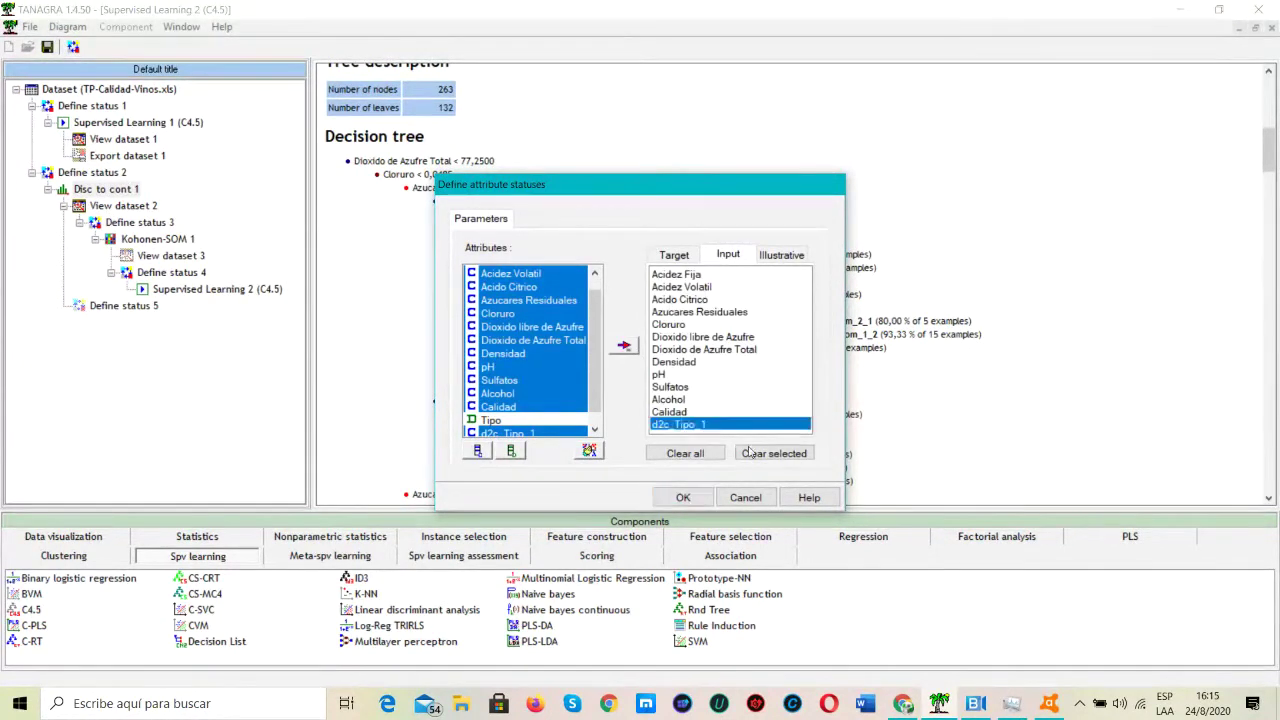
click(773, 453)
Step: Set d2c_Tipo_1 as the target attribute and accept the attribute statuses
click(673, 256)
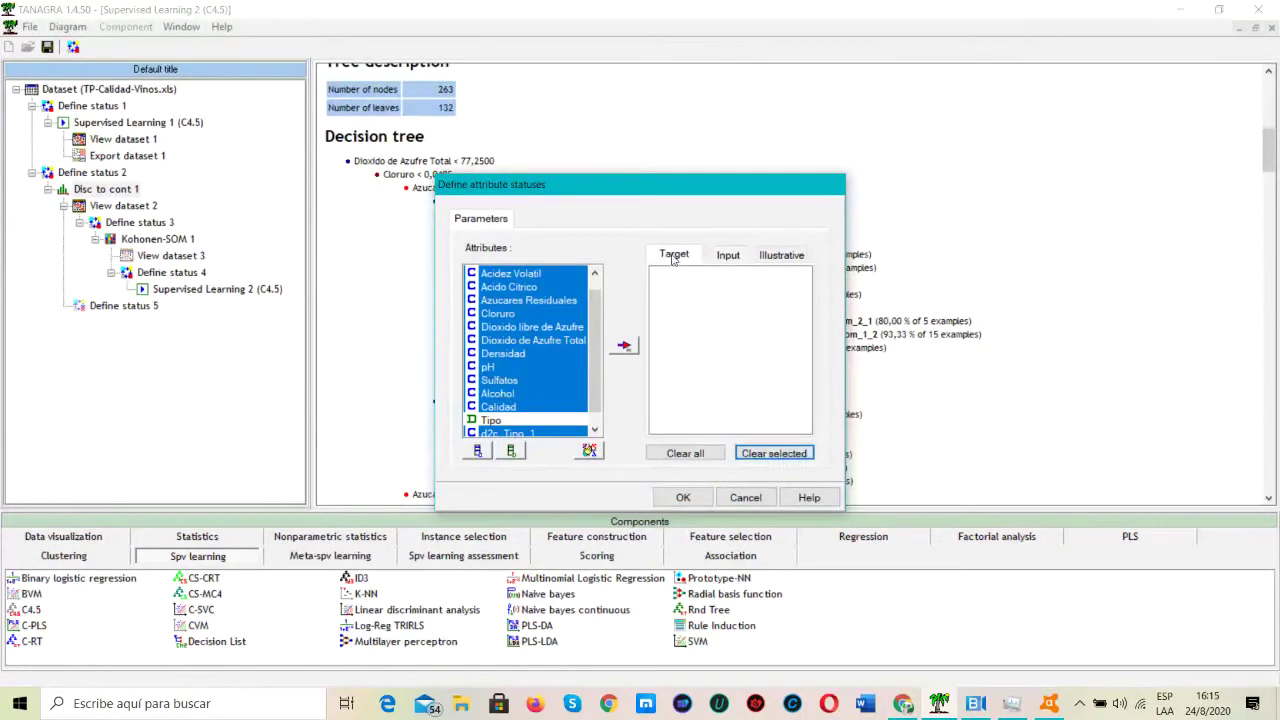
click(505, 433)
click(626, 346)
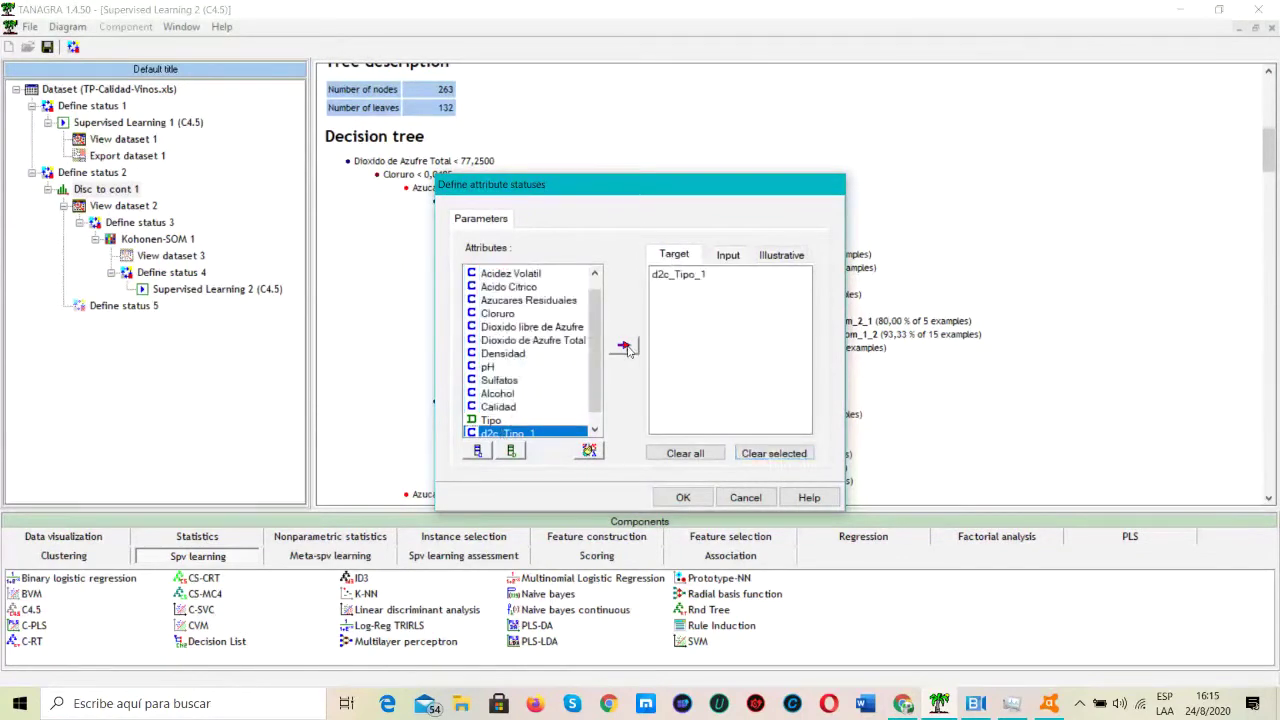
click(683, 497)
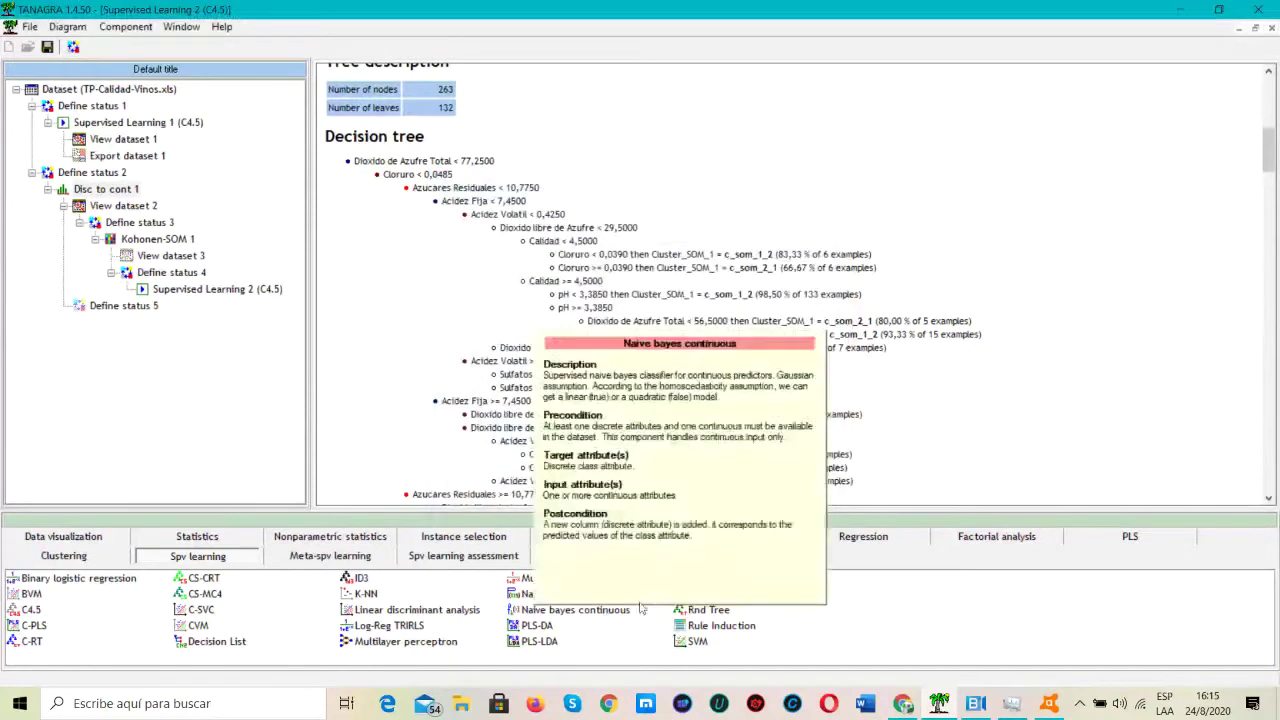
Step: Attach a Naive bayes continuous component to Define status 5 and try to execute and view it
drag(604, 611, 204, 303)
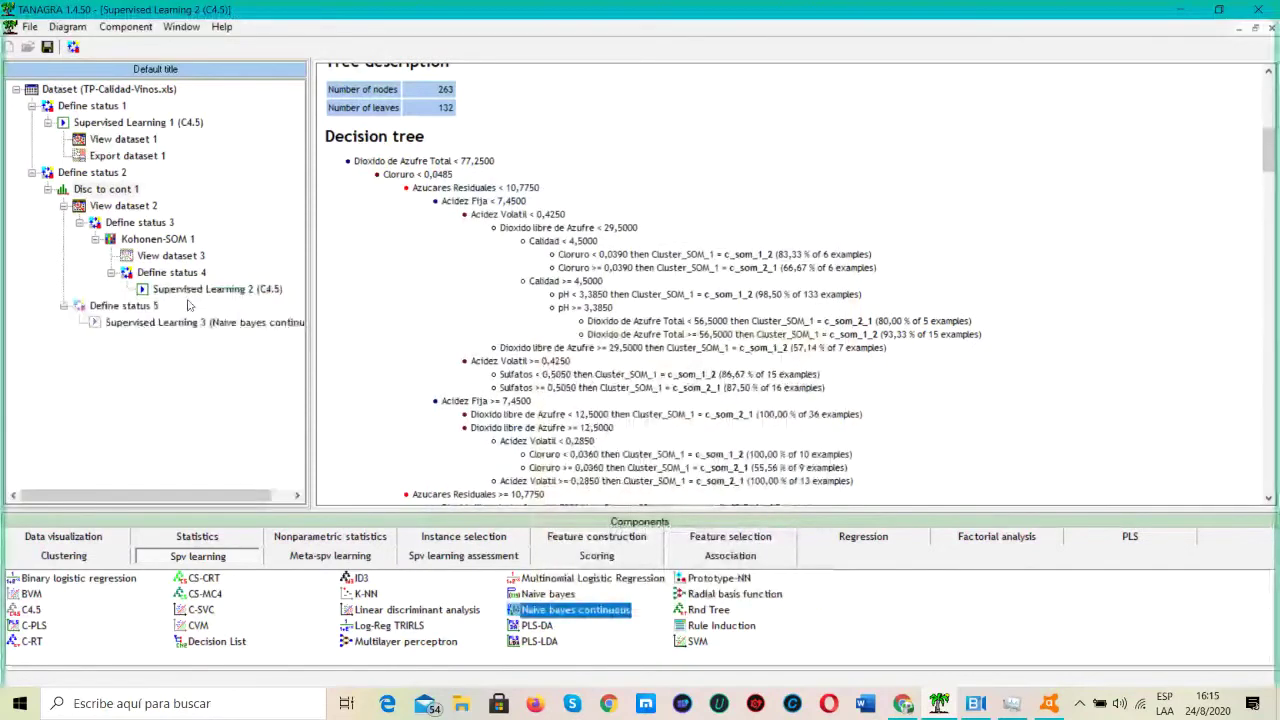
right_click(143, 322)
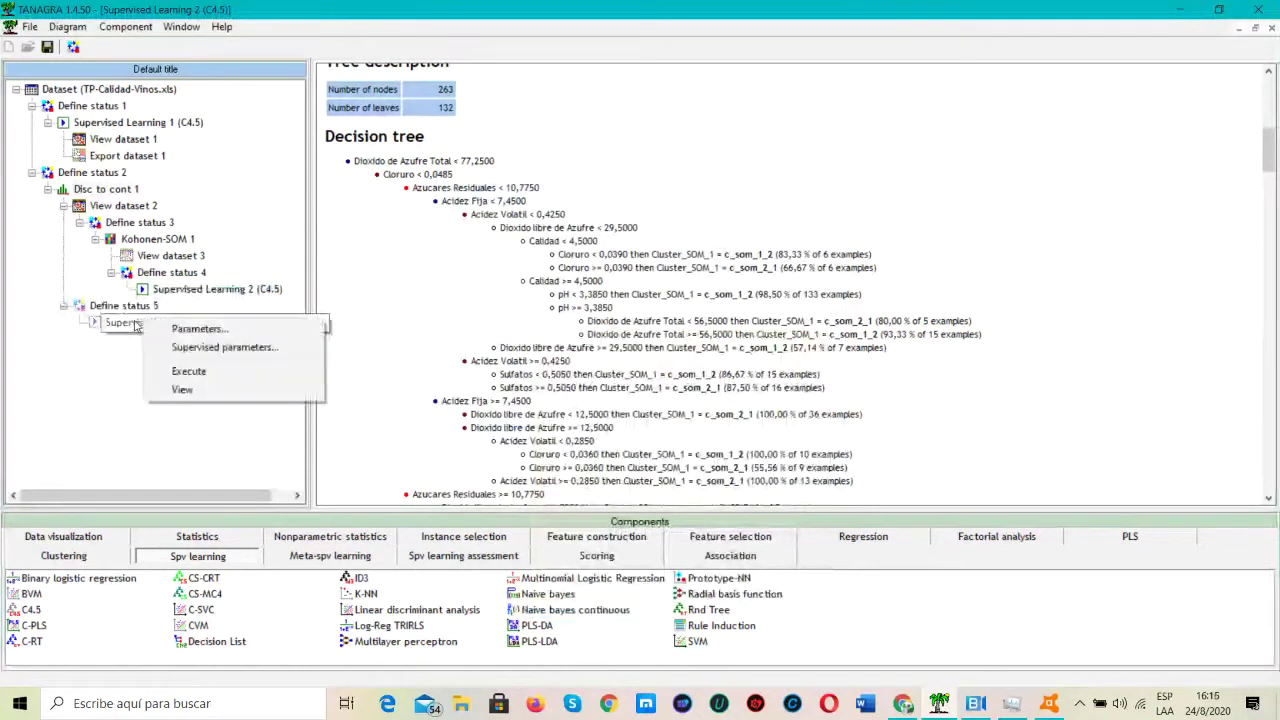
click(122, 325)
right_click(122, 325)
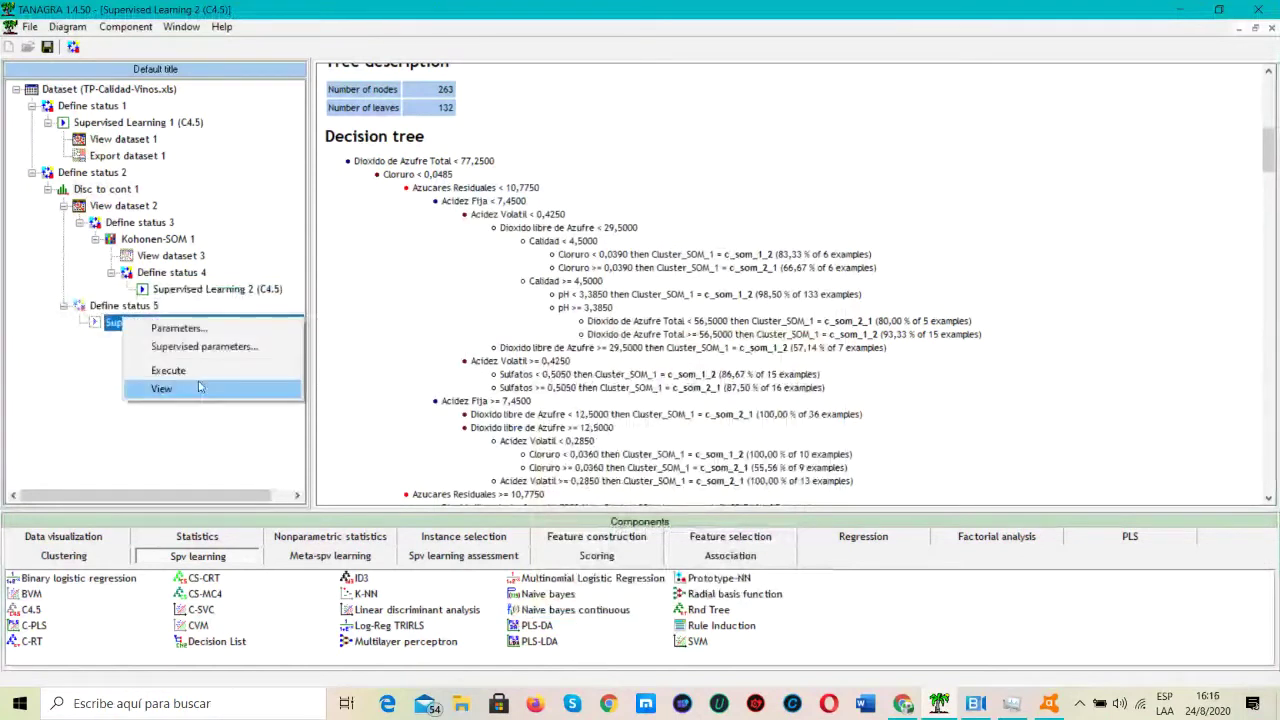
click(155, 368)
right_click(172, 324)
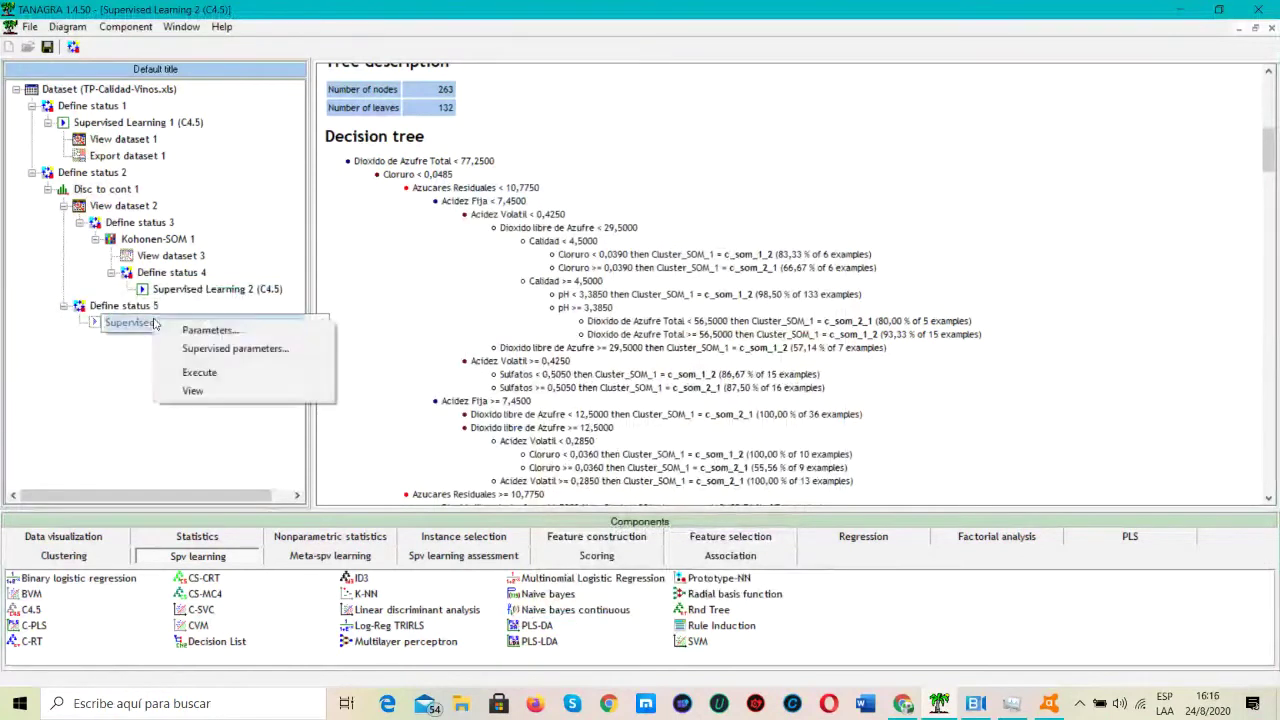
click(192, 395)
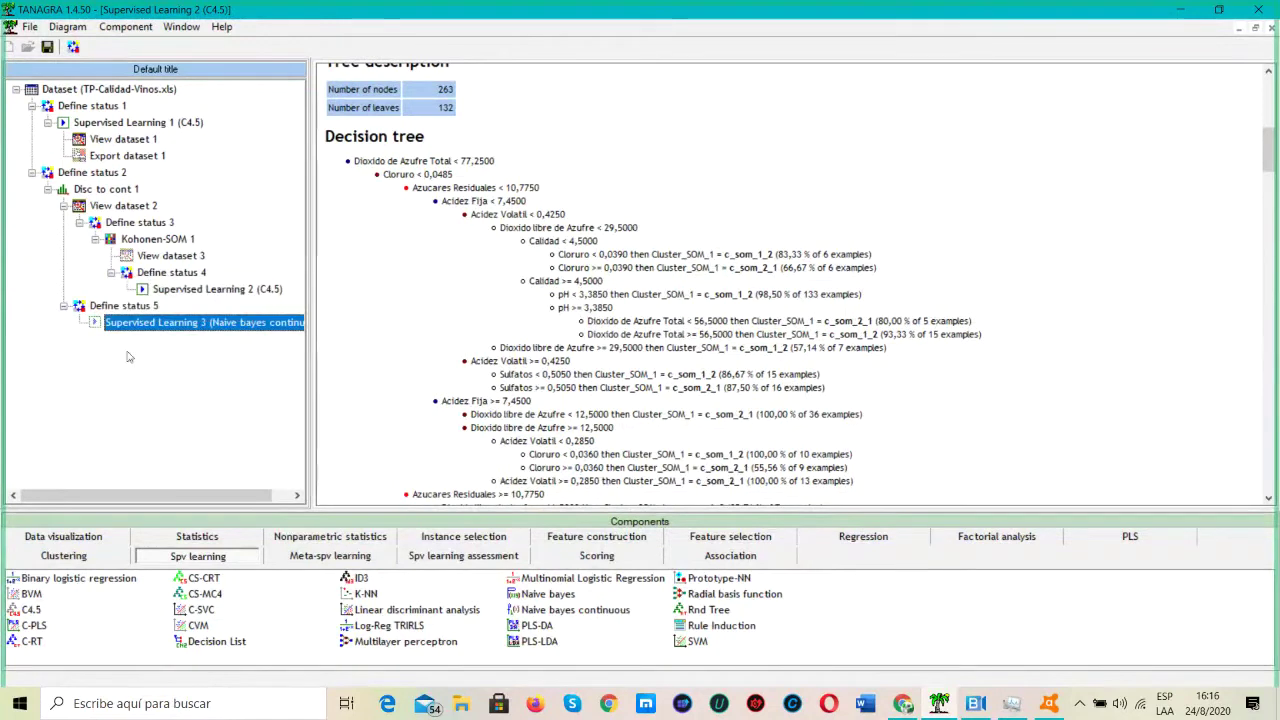
Step: Delete the Naive bayes continuous node and its parent Define status 5
key(Delete)
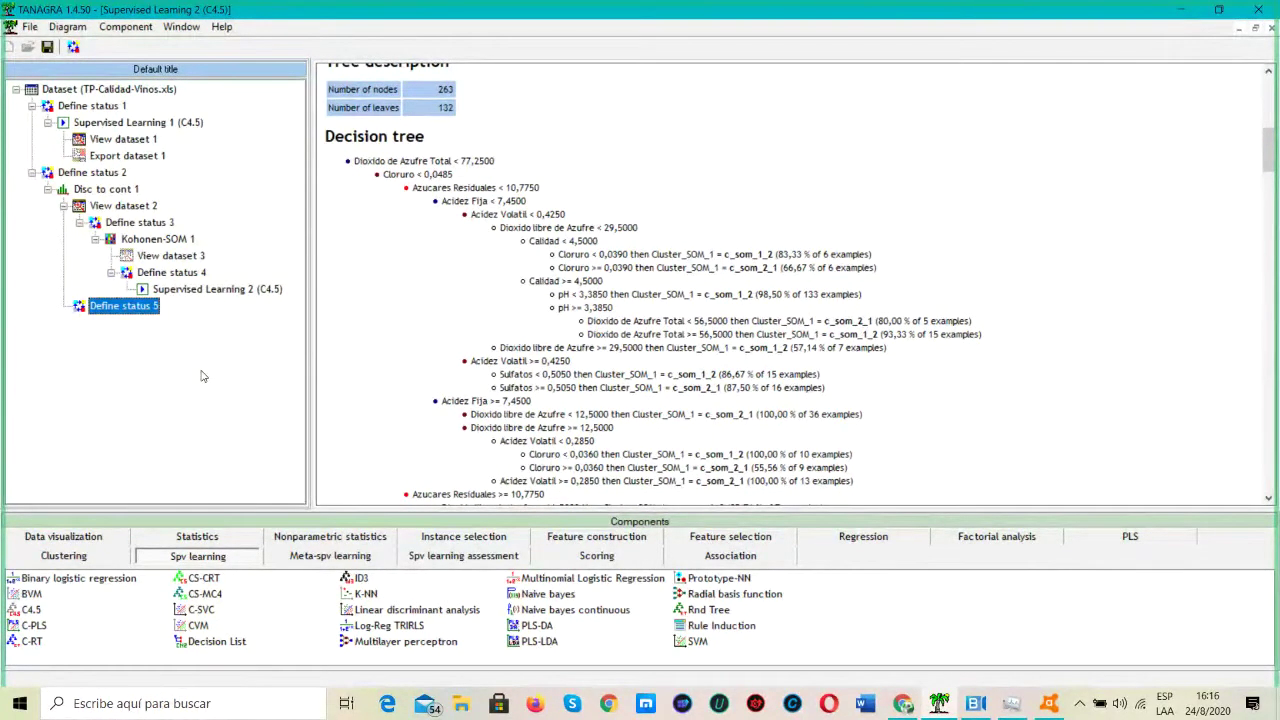
right_click(135, 307)
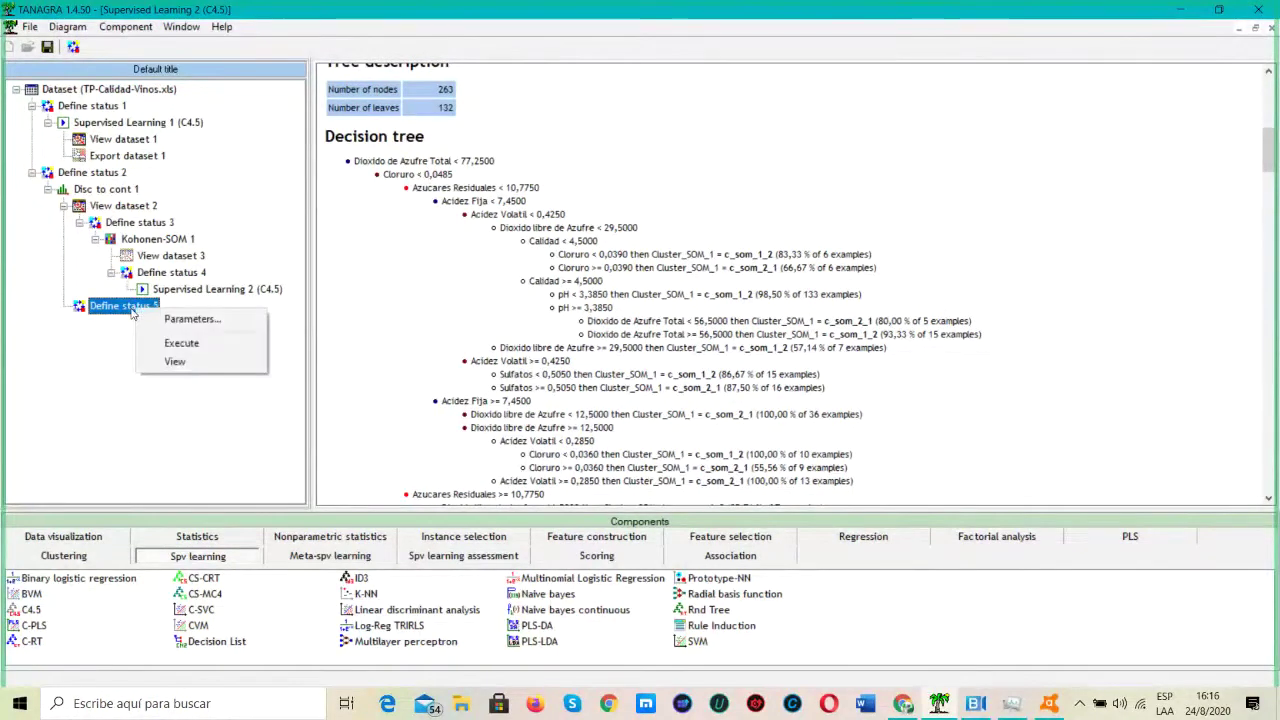
click(86, 356)
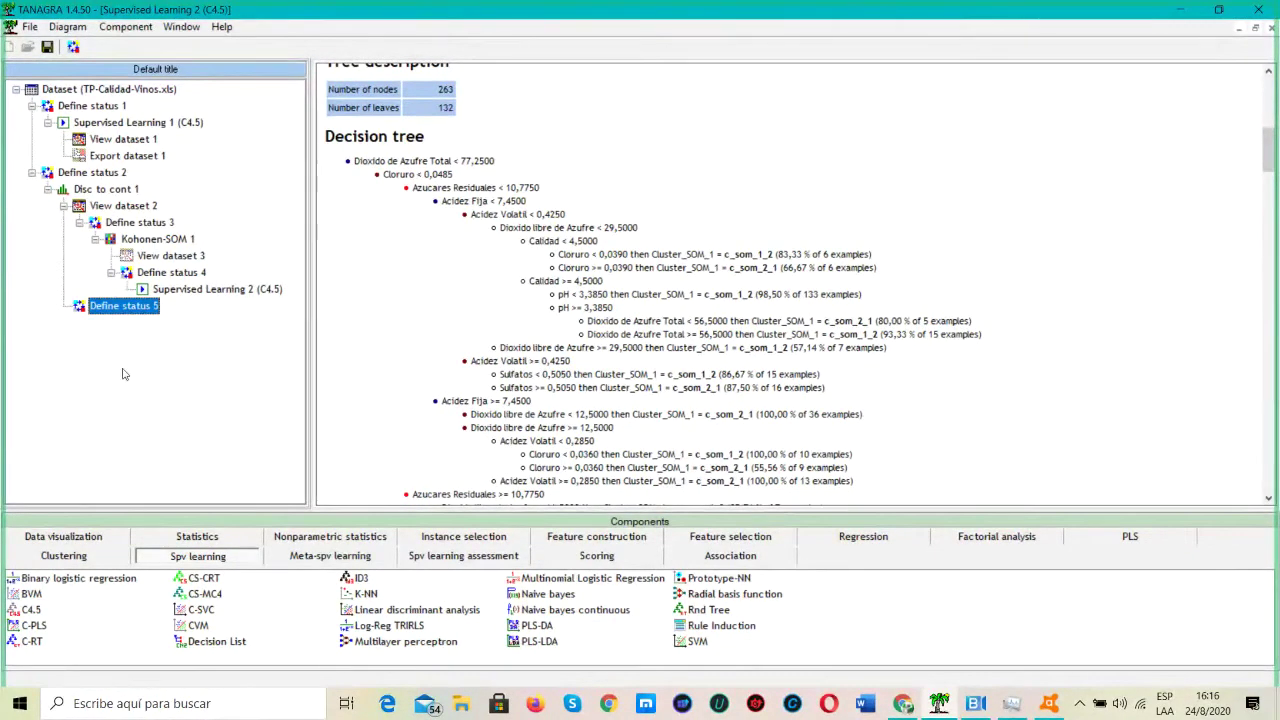
key(Delete)
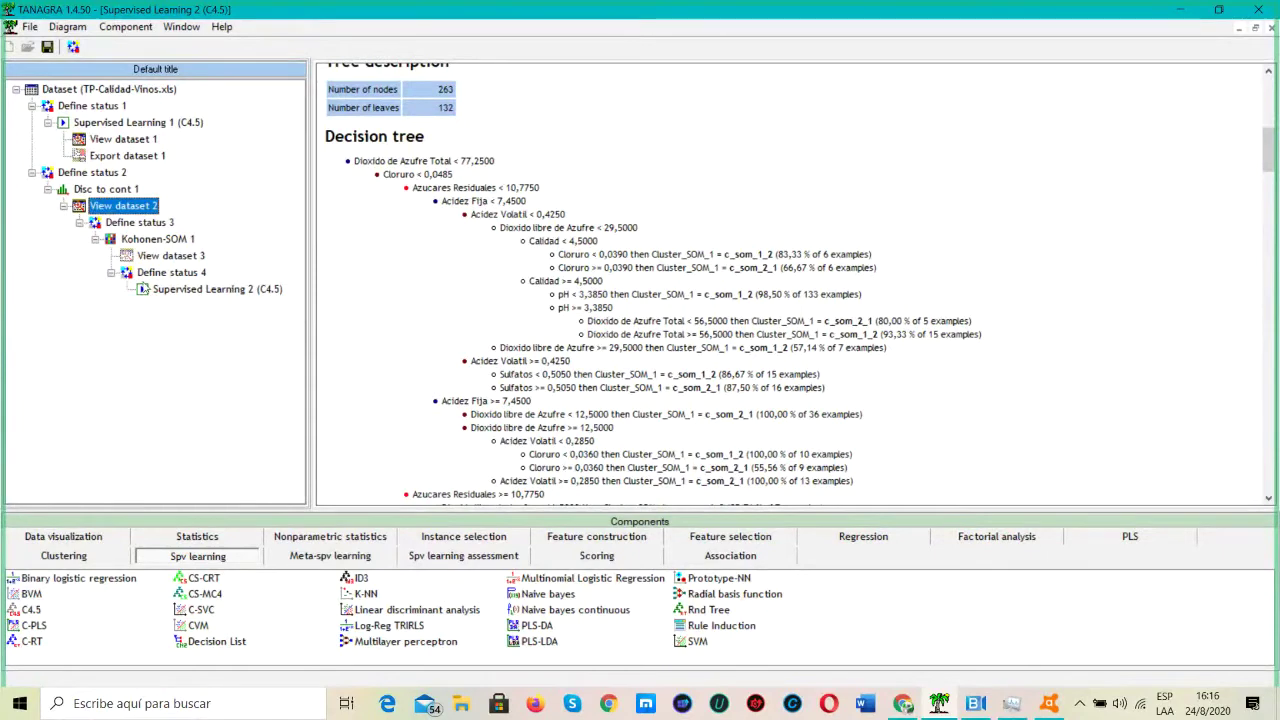
Step: Add a Define status directly under the TP-Calidad-Vinos.xls dataset with all continuous attributes, Acidez Fija through Calidad, as inputs
click(76, 174)
click(81, 90)
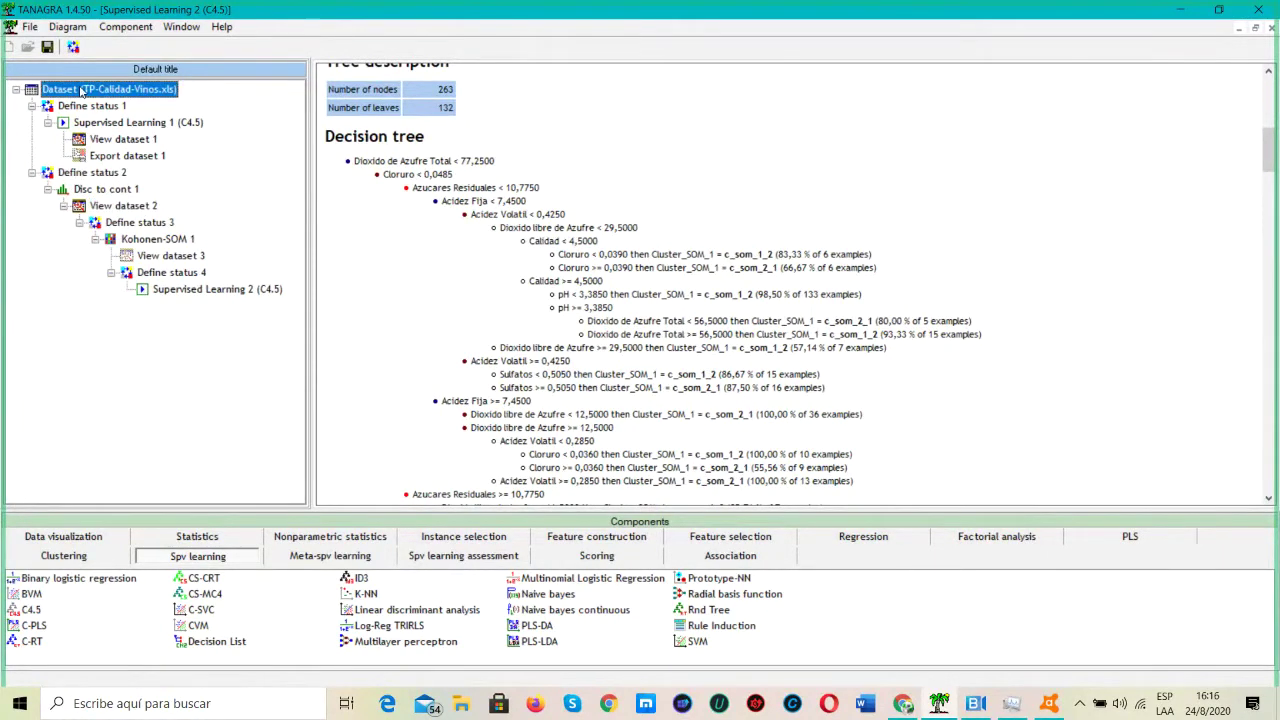
click(73, 47)
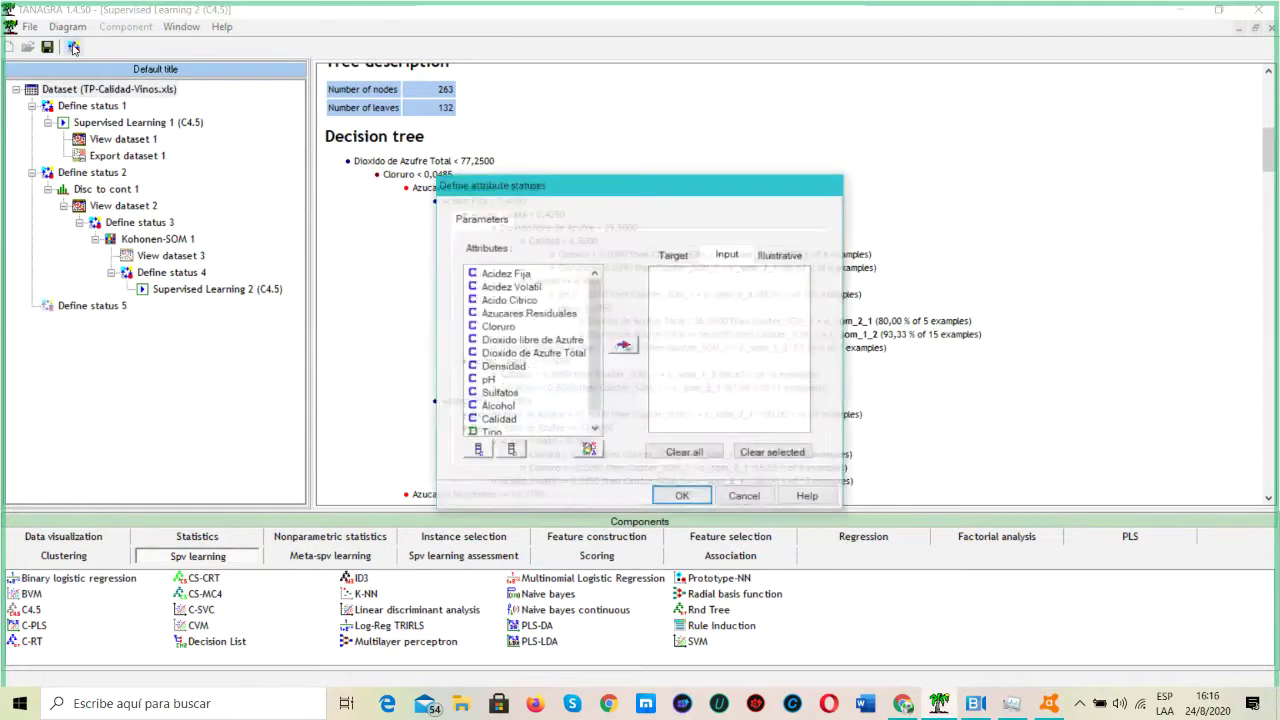
click(479, 452)
click(624, 345)
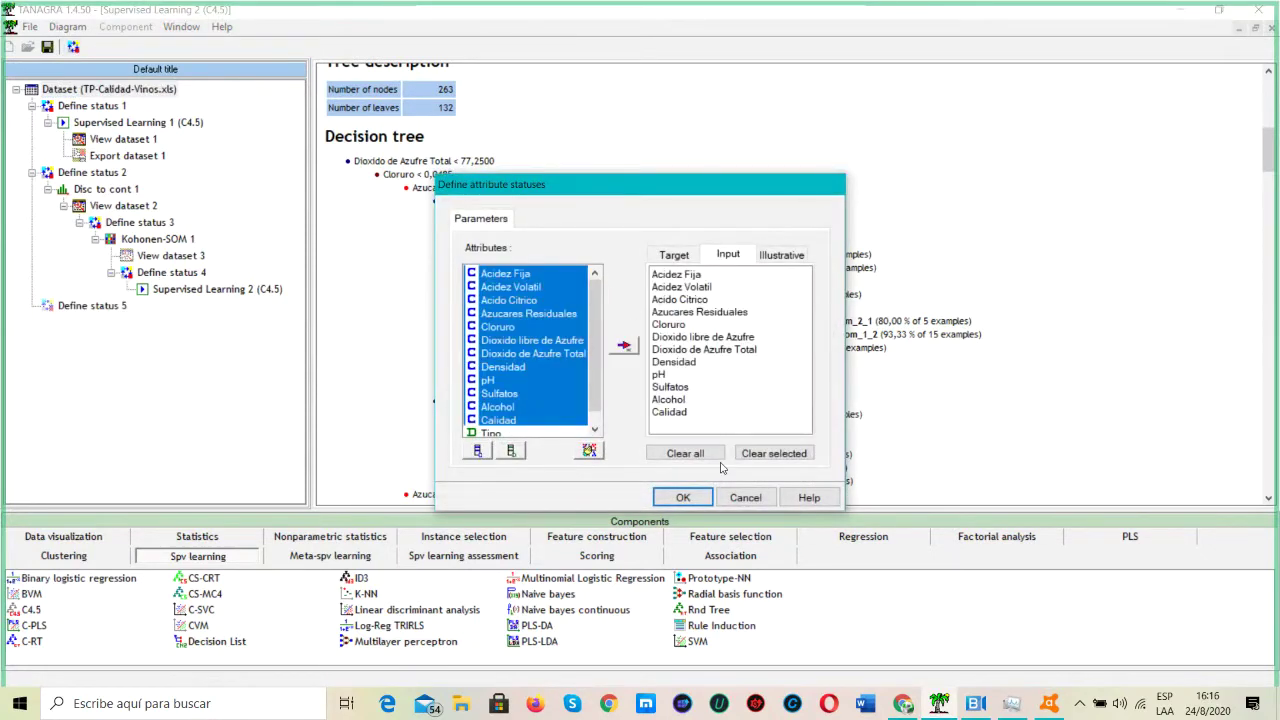
click(681, 499)
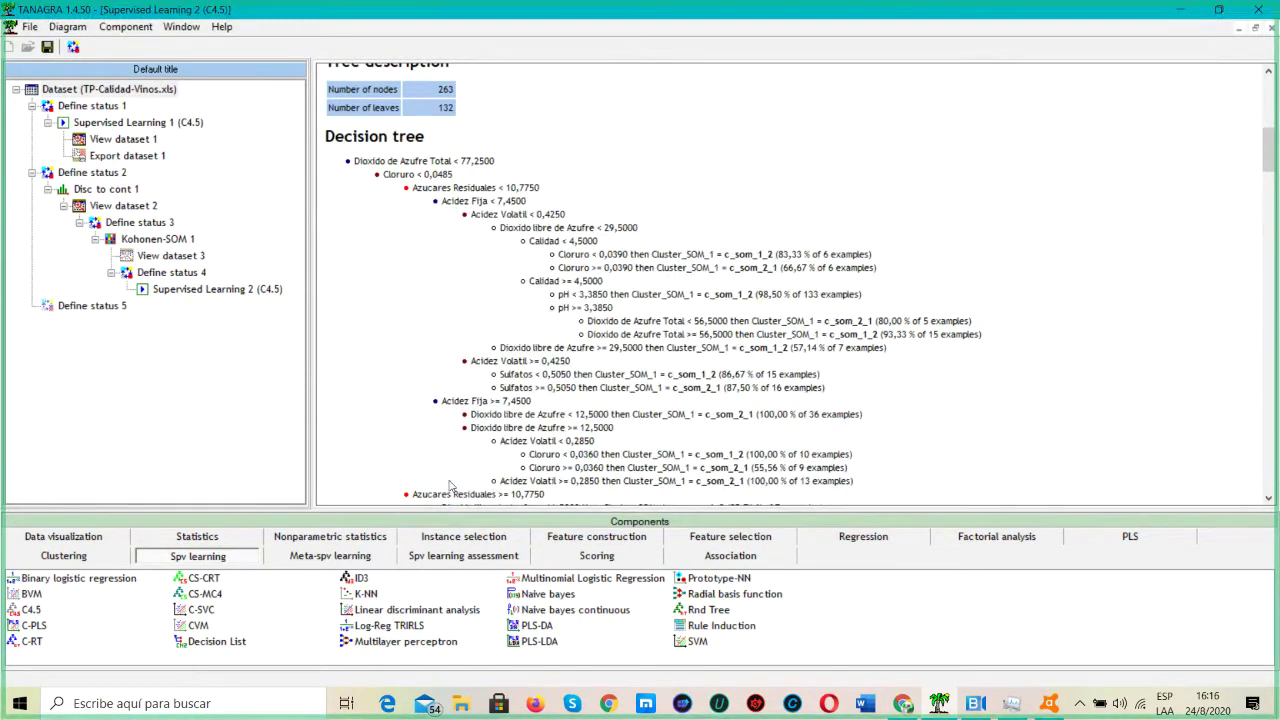
Step: Attach a Cont to disc component to Define status 5, execute it and view its results
click(580, 537)
drag(45, 609, 113, 318)
click(115, 325)
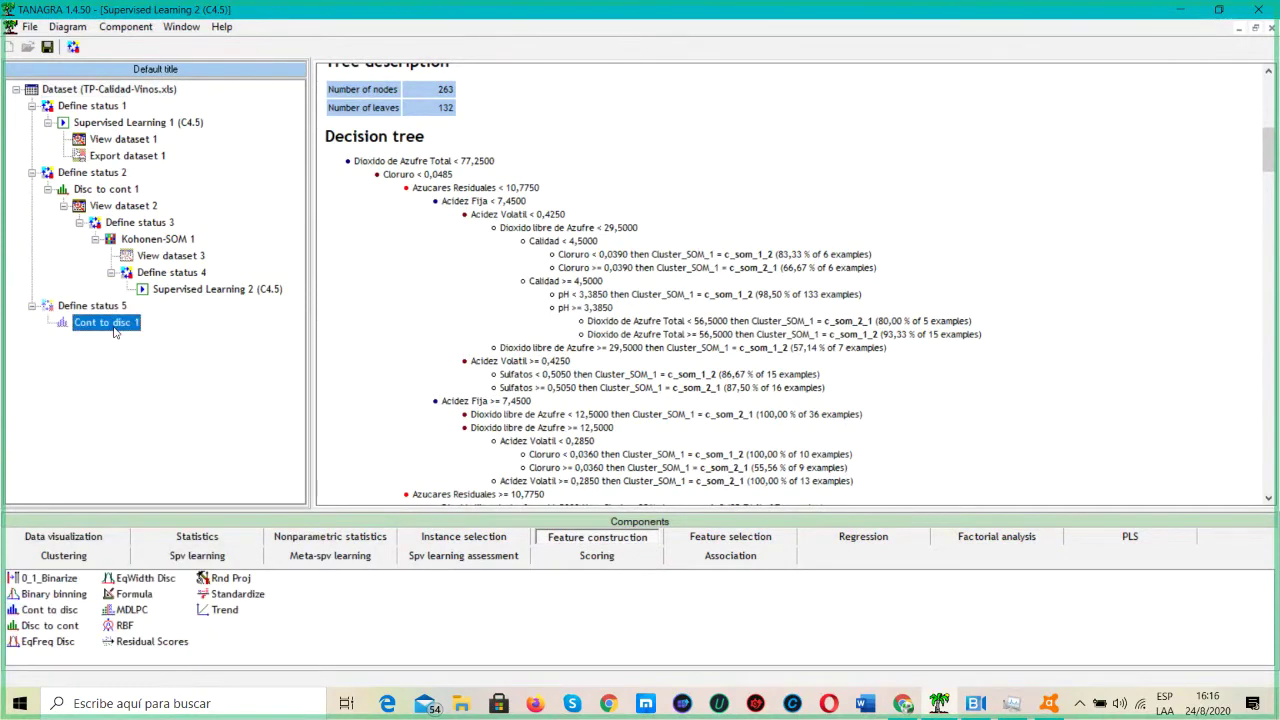
right_click(115, 326)
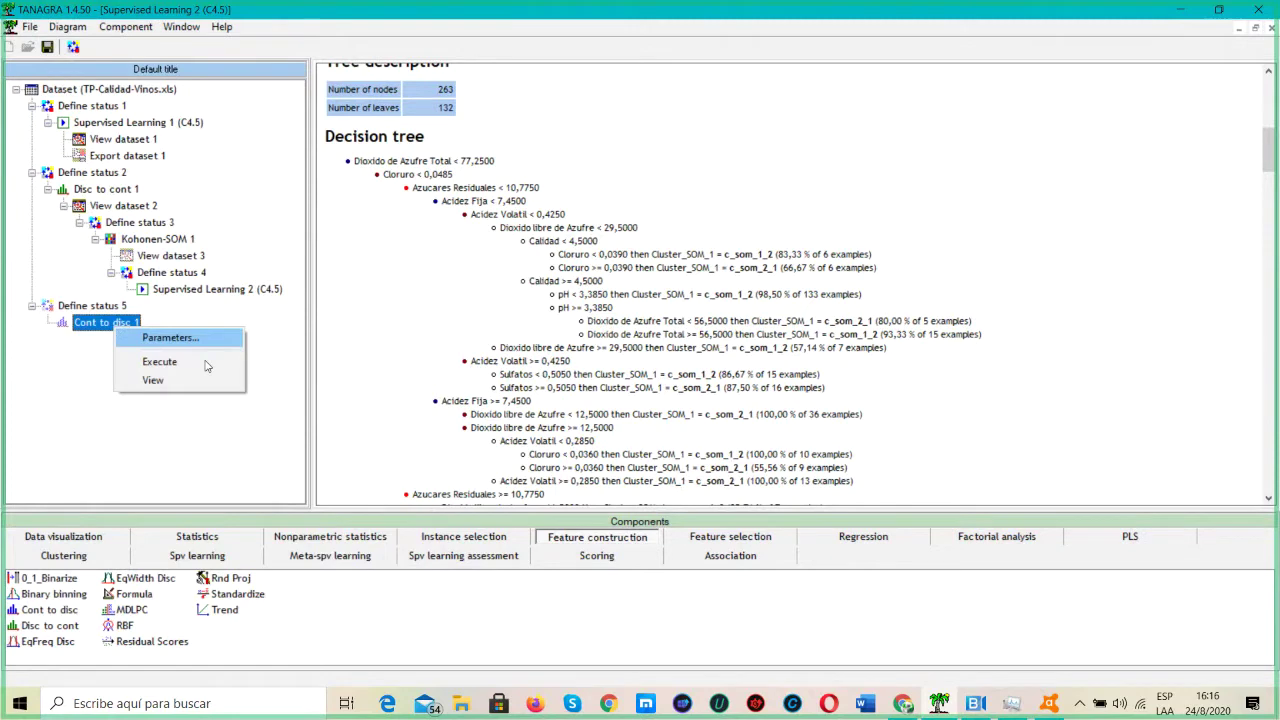
click(185, 366)
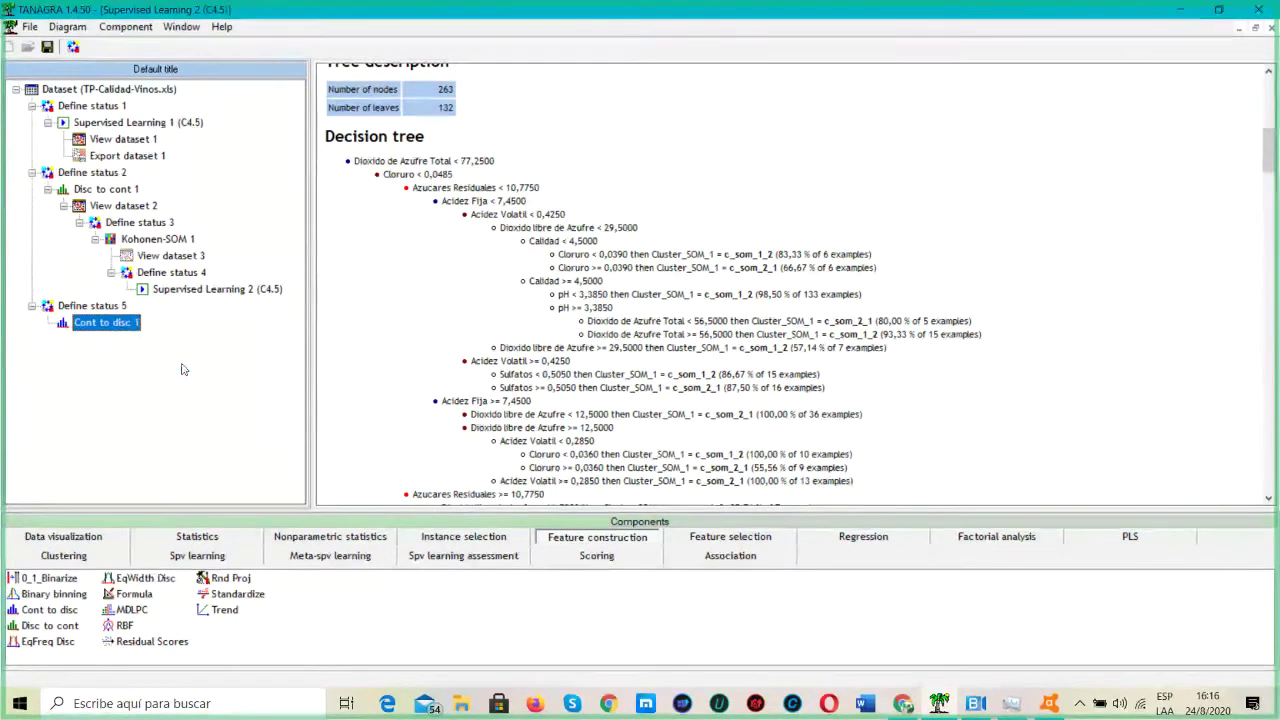
right_click(114, 322)
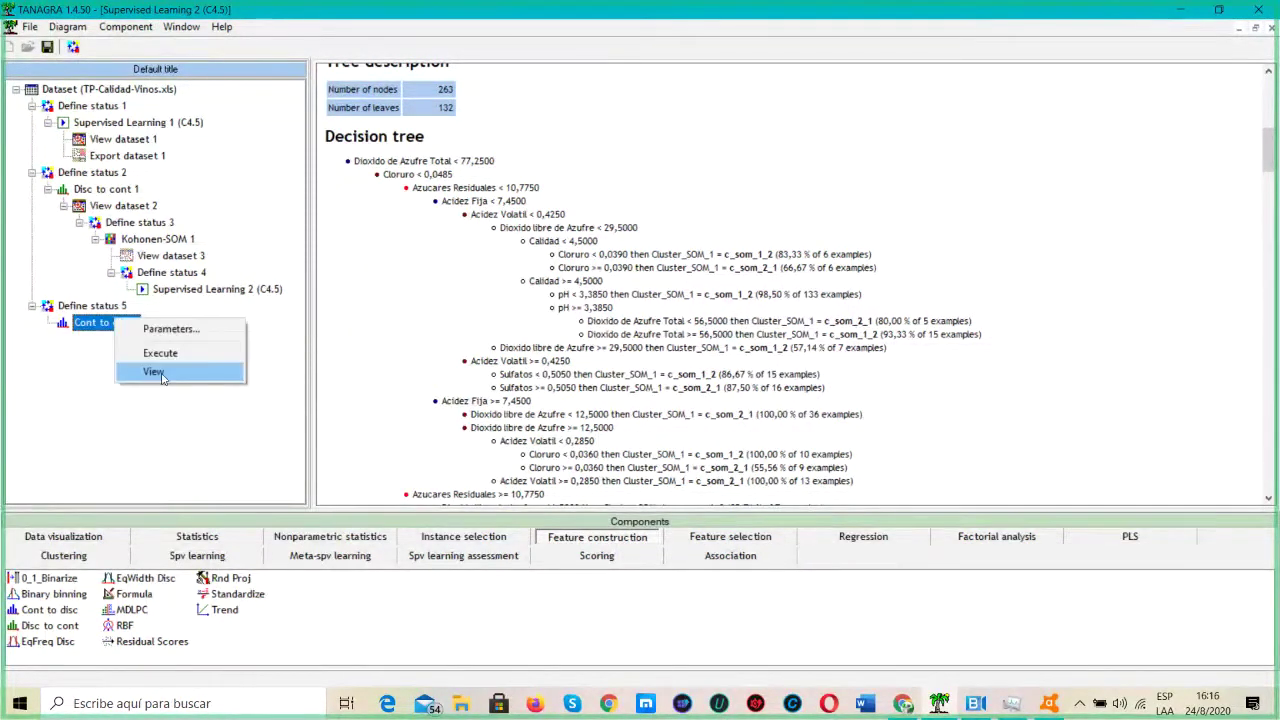
click(155, 372)
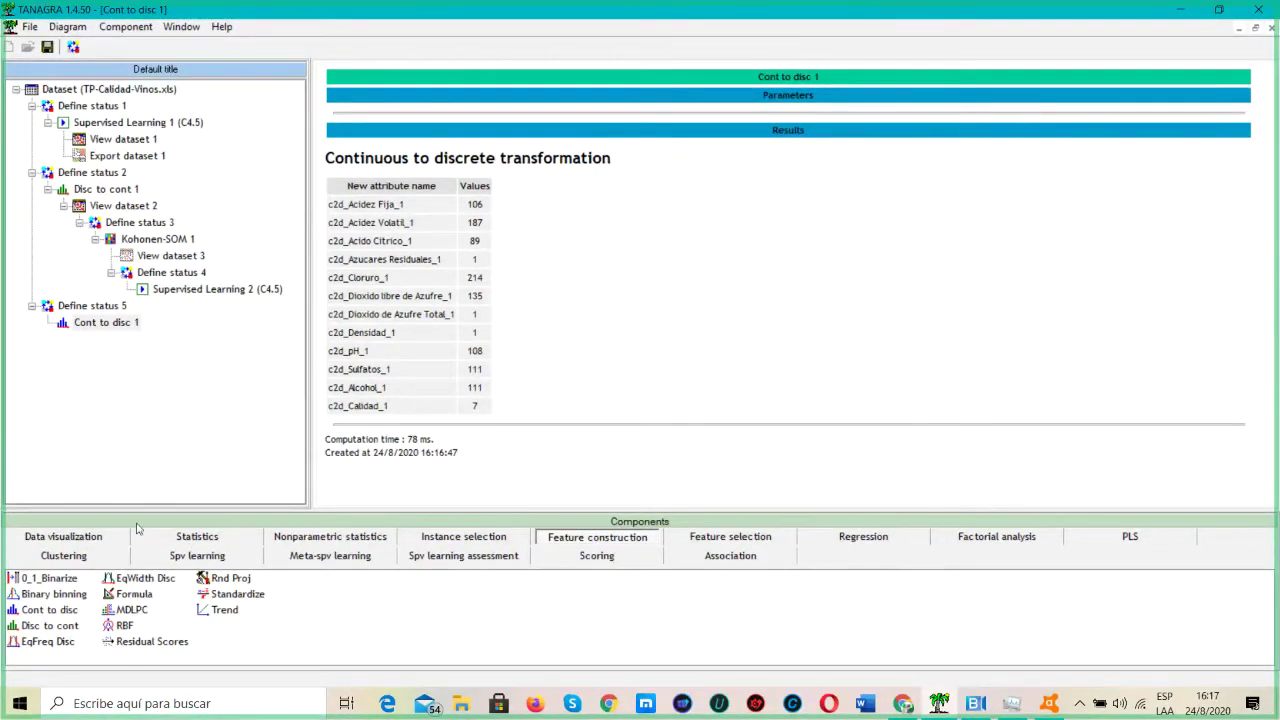
Step: Add a Define status under Cont to disc 1 with all discrete c2d attributes as inputs, excluding Tipo
click(162, 558)
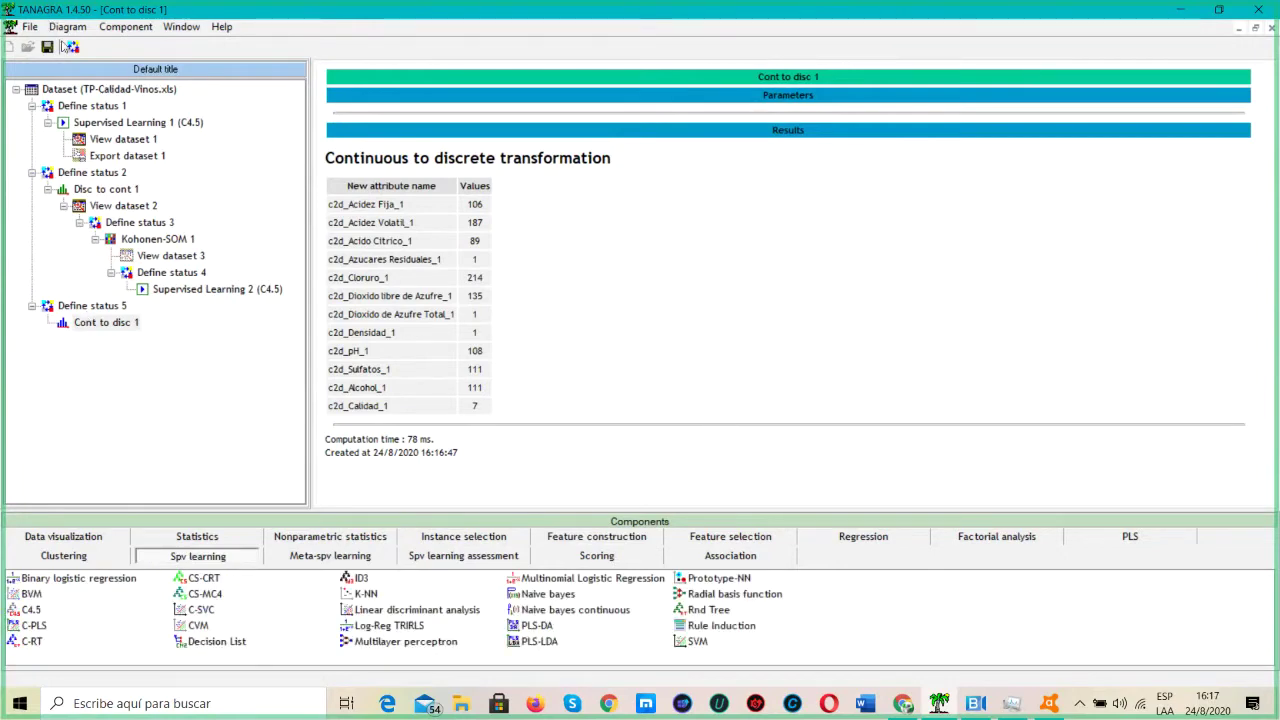
click(73, 47)
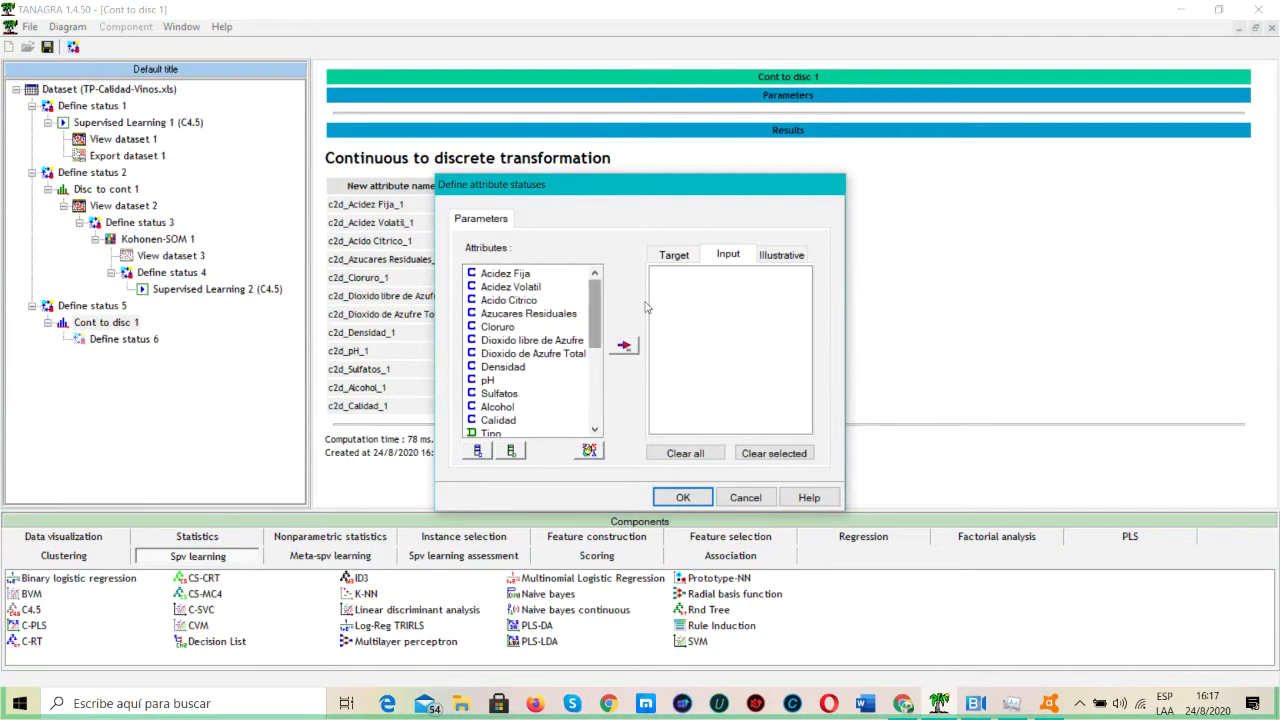
click(511, 450)
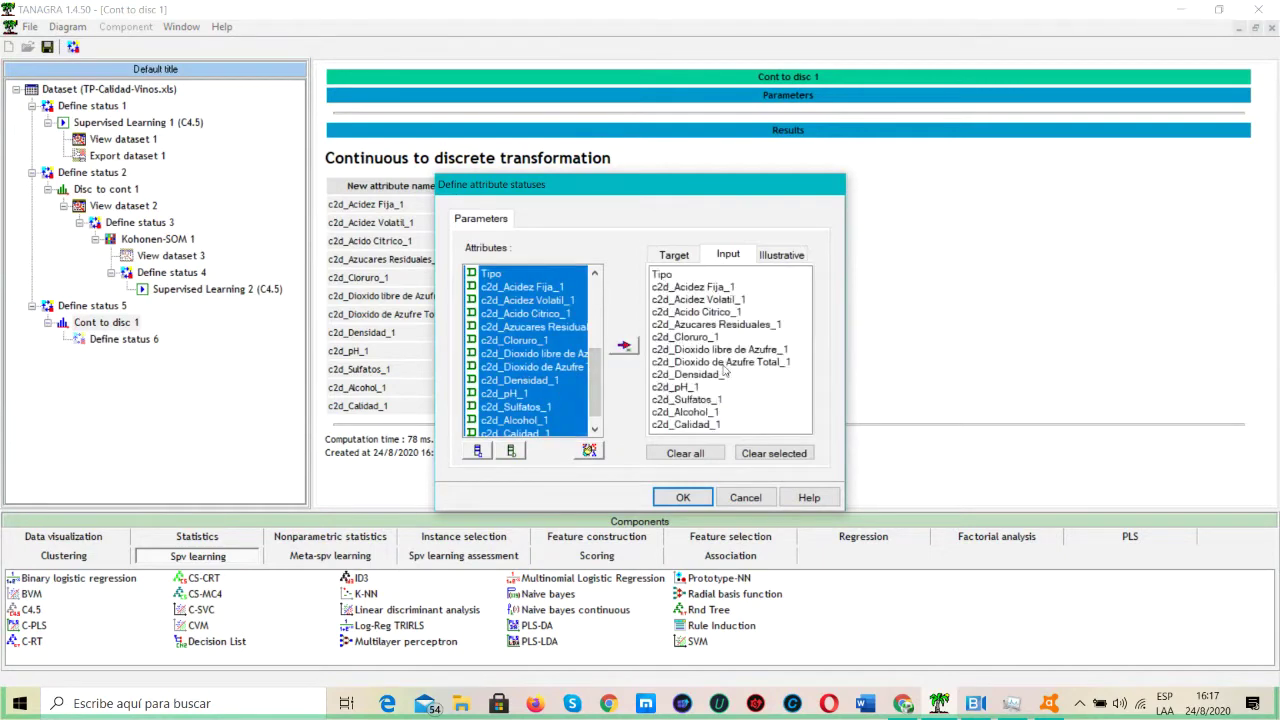
click(624, 345)
click(665, 275)
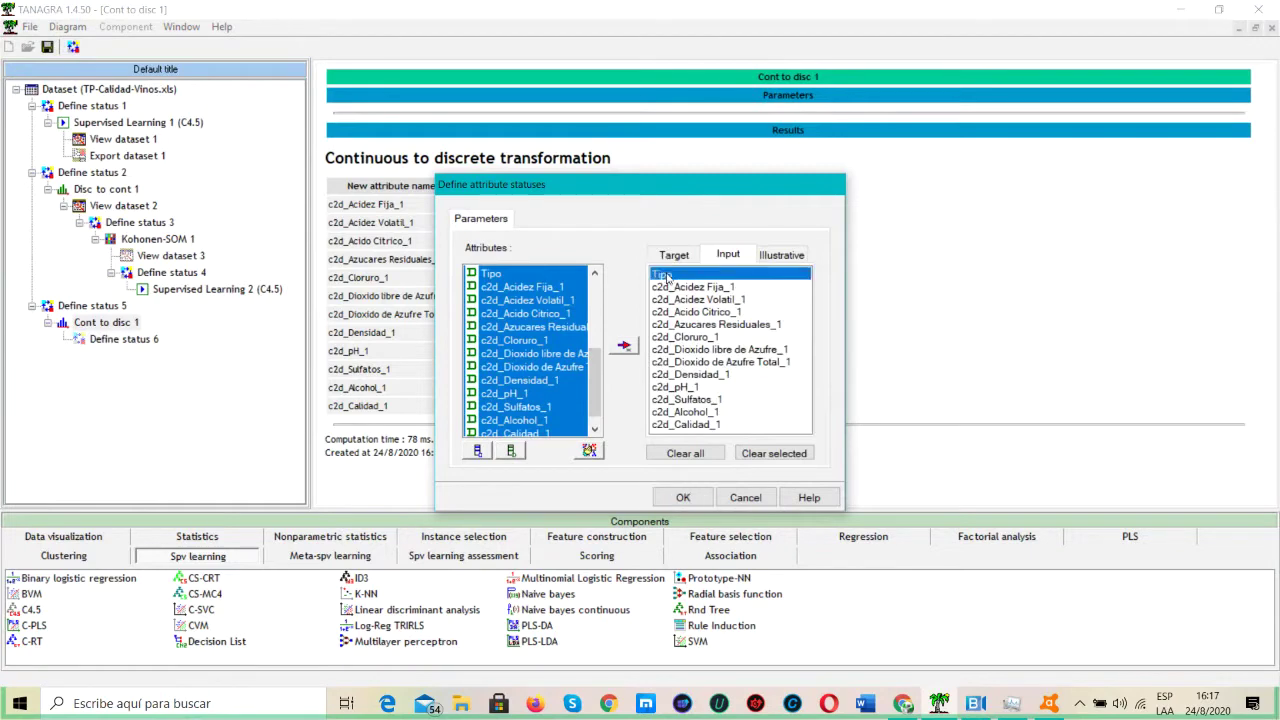
click(767, 453)
Step: Set Tipo as the target attribute of Define status 6 and apply the attribute statuses
click(673, 254)
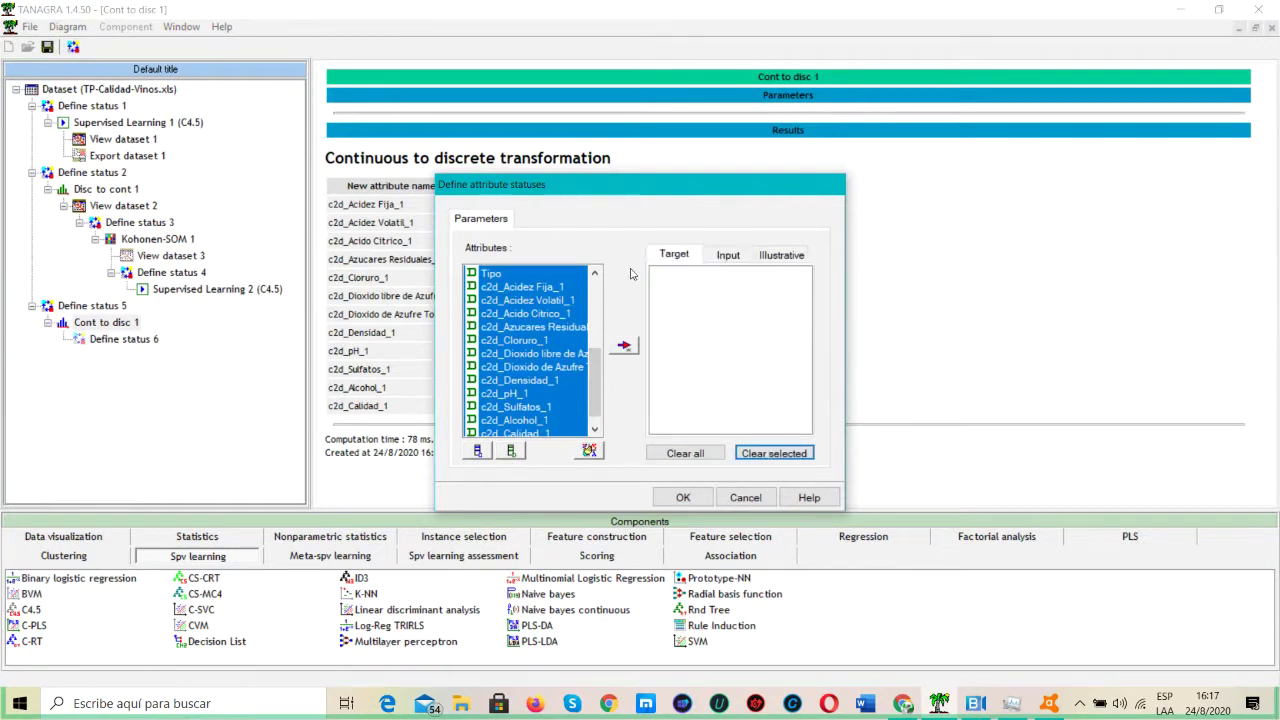
click(520, 273)
click(624, 345)
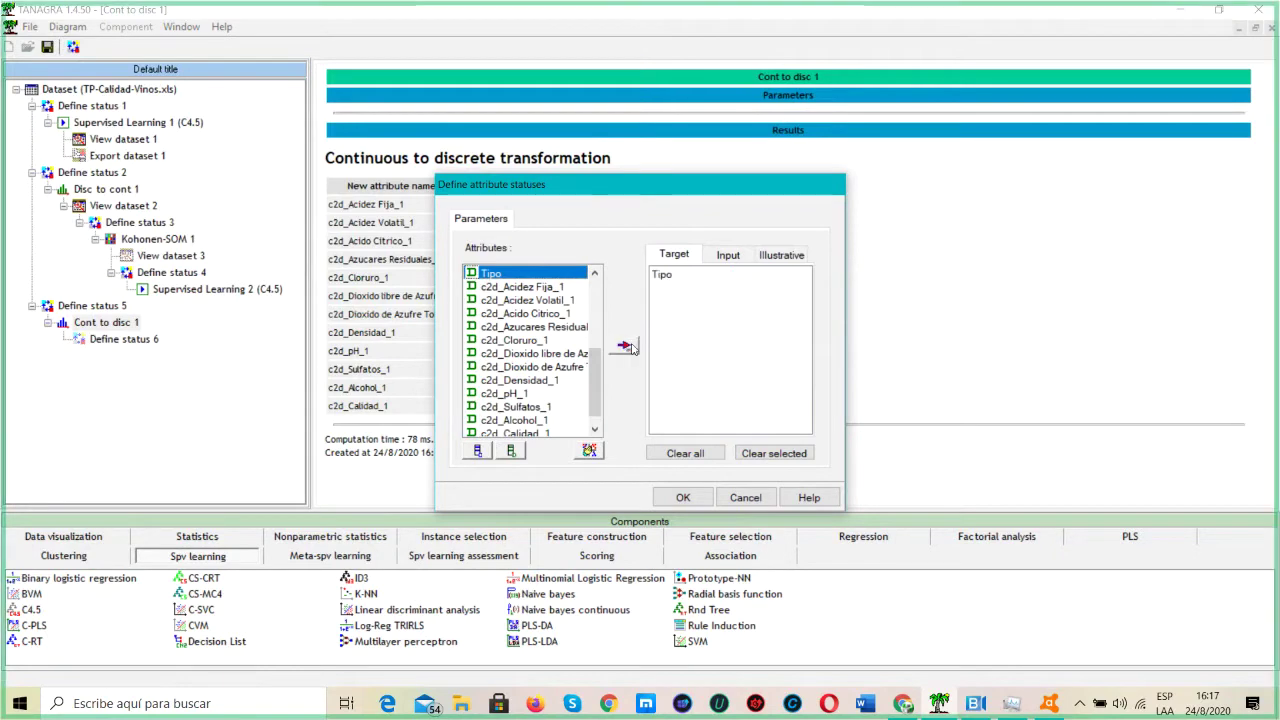
click(683, 497)
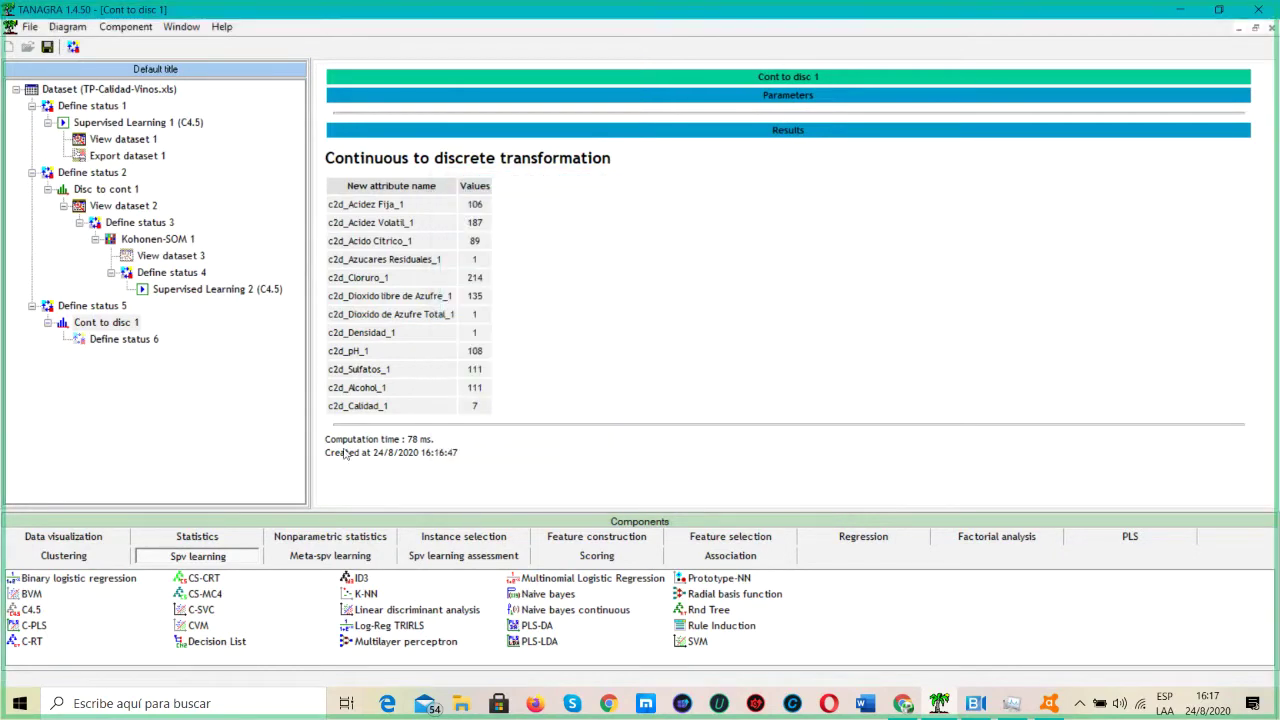
Step: Attach a Naive bayes supervised learning component to Define status 6, execute it and view its results
click(124, 339)
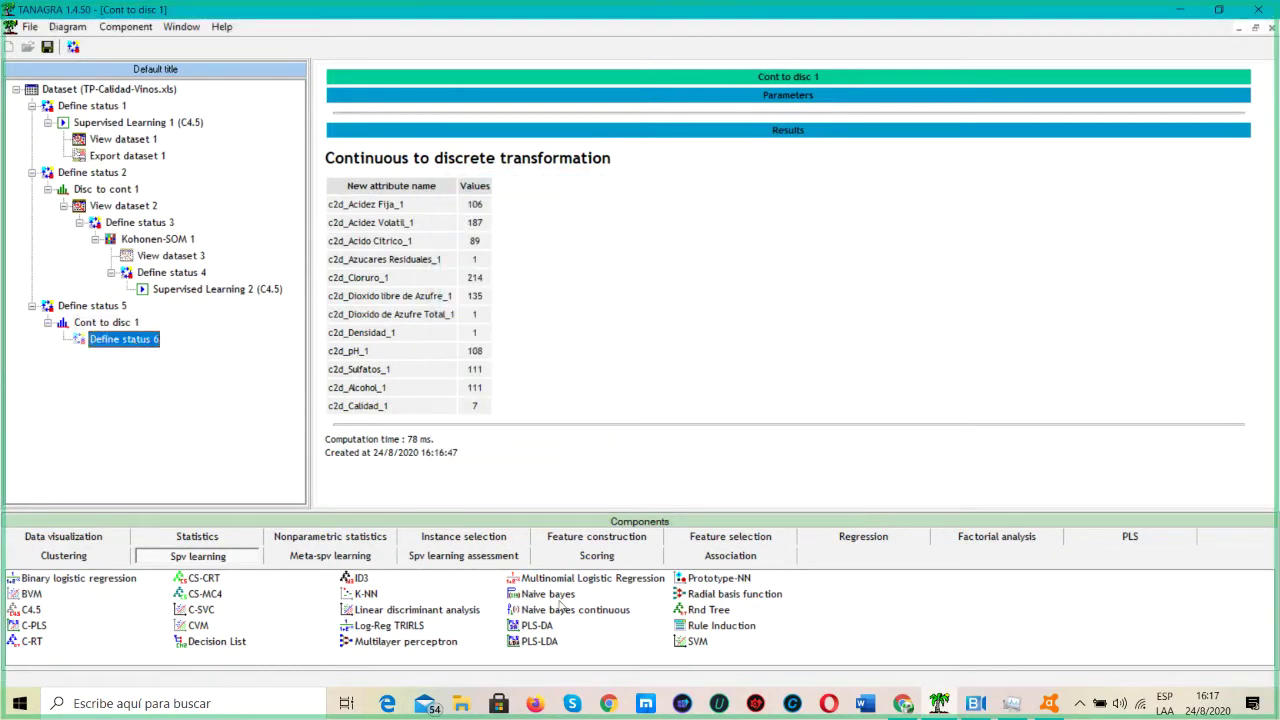
drag(548, 594, 124, 339)
mouse_move(550, 604)
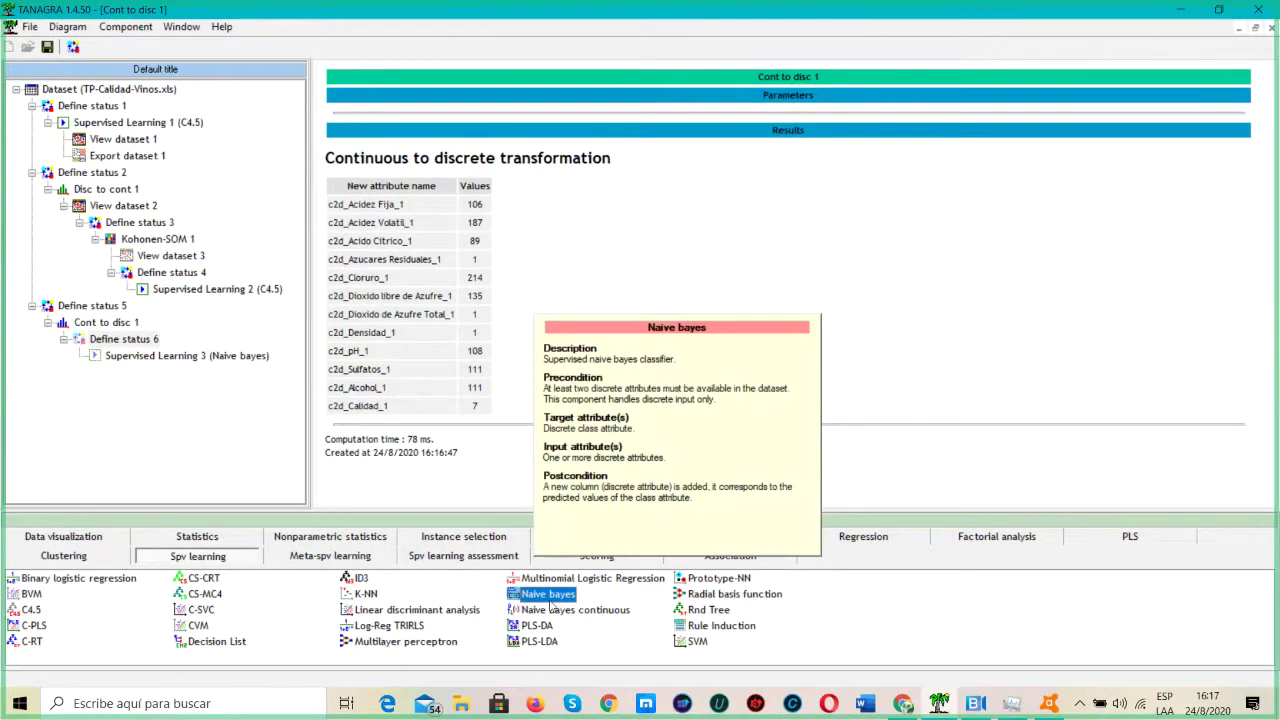
click(166, 360)
right_click(166, 360)
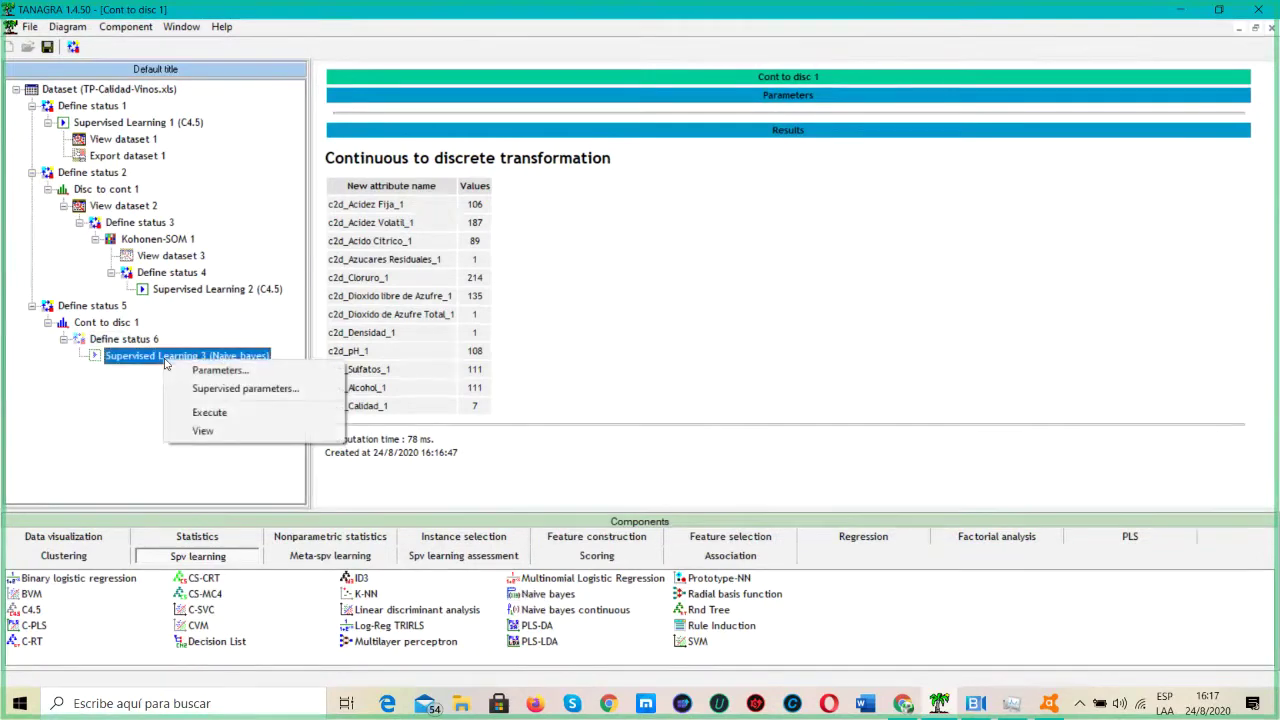
click(204, 431)
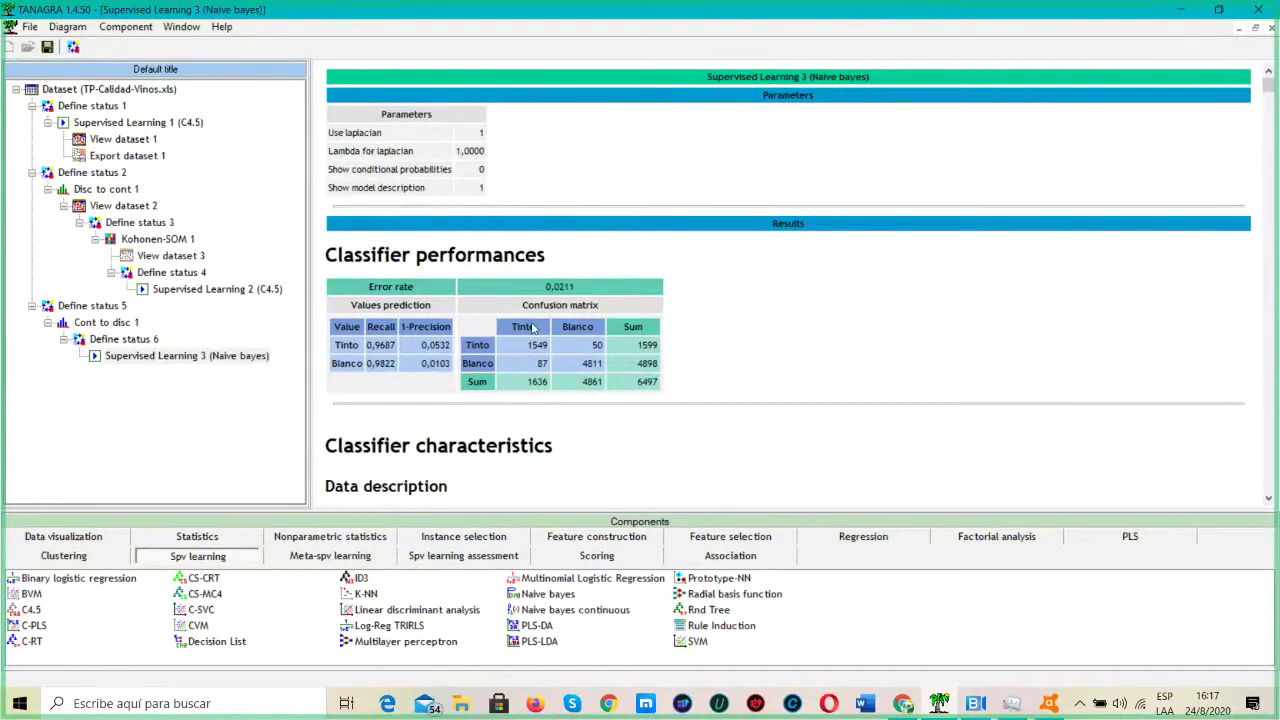
Step: Examine the naive Bayes report's confusion matrix, prior distribution of Tipo and model description for the Tinto and Blanco classes
click(688, 340)
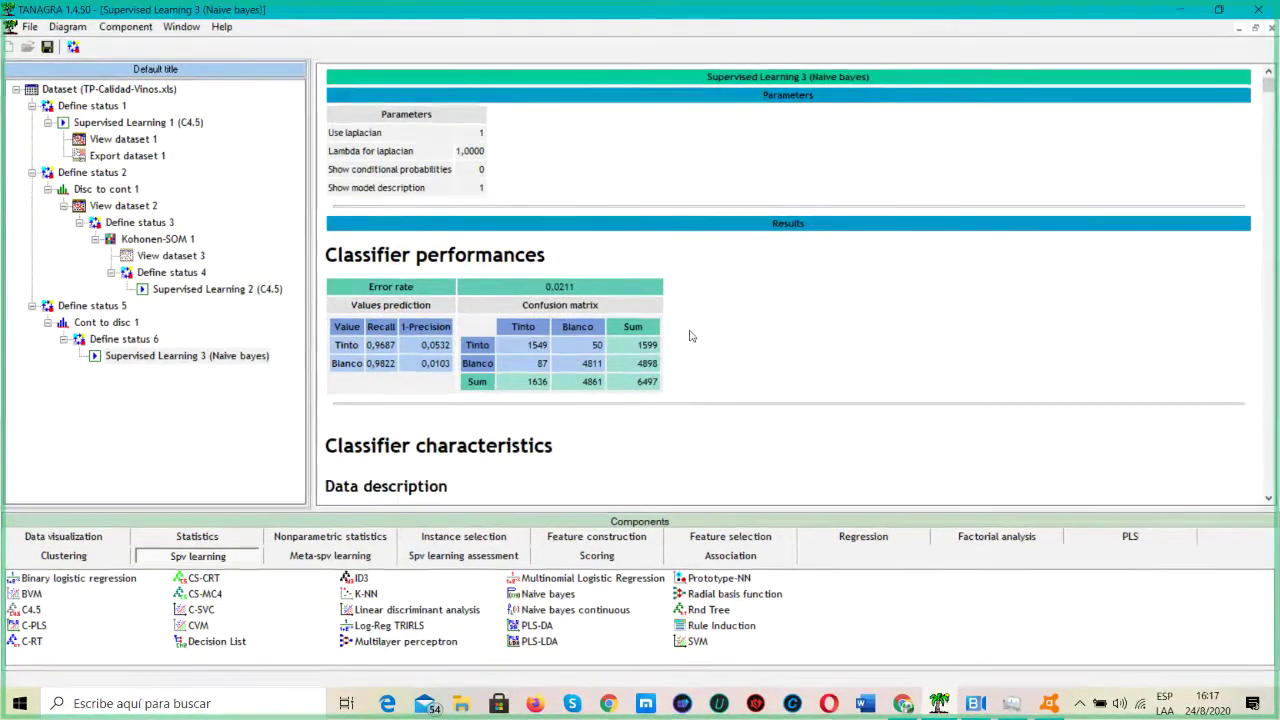
scroll(688, 340, down, 5)
scroll(690, 330, down, 1)
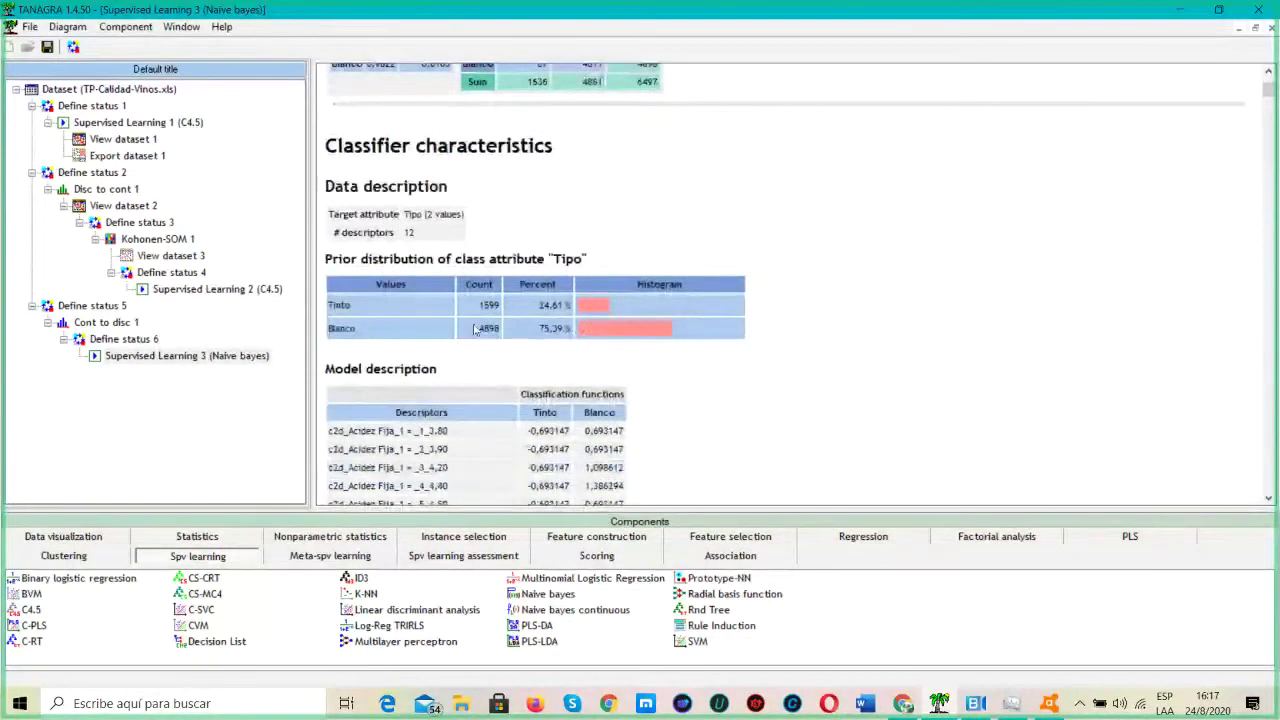
scroll(545, 332, down, 2)
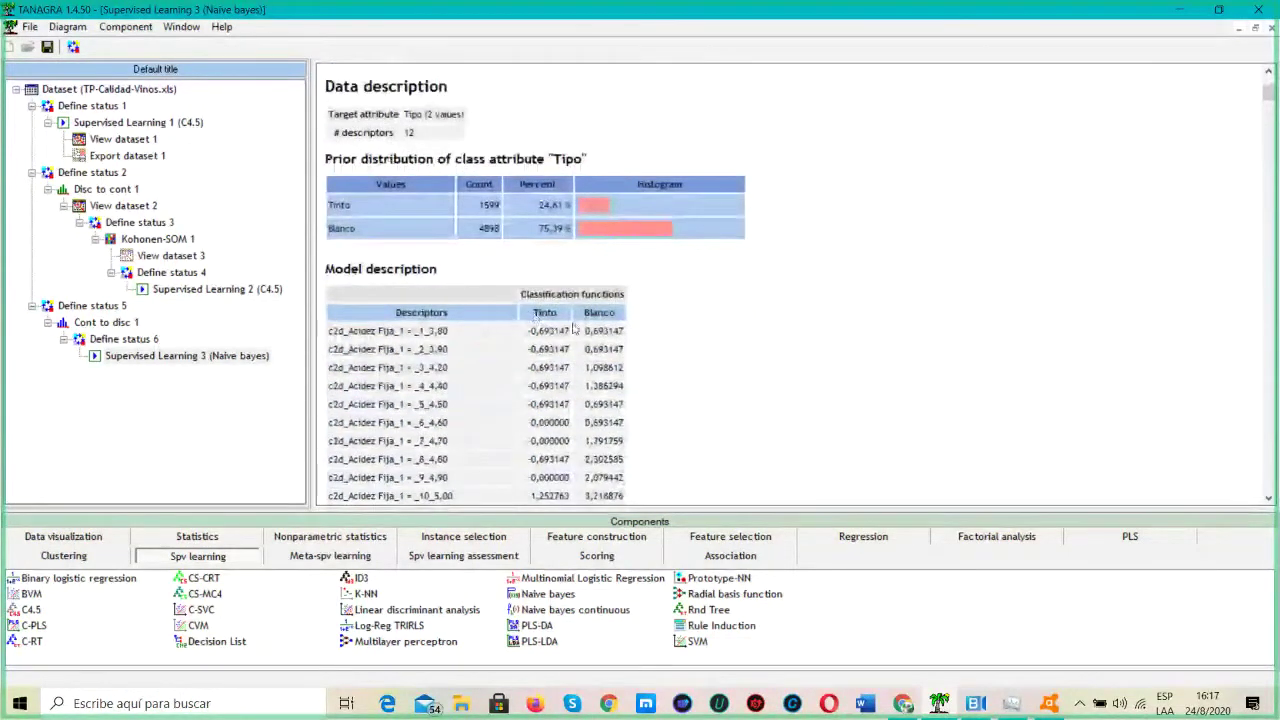
scroll(592, 320, down, 1)
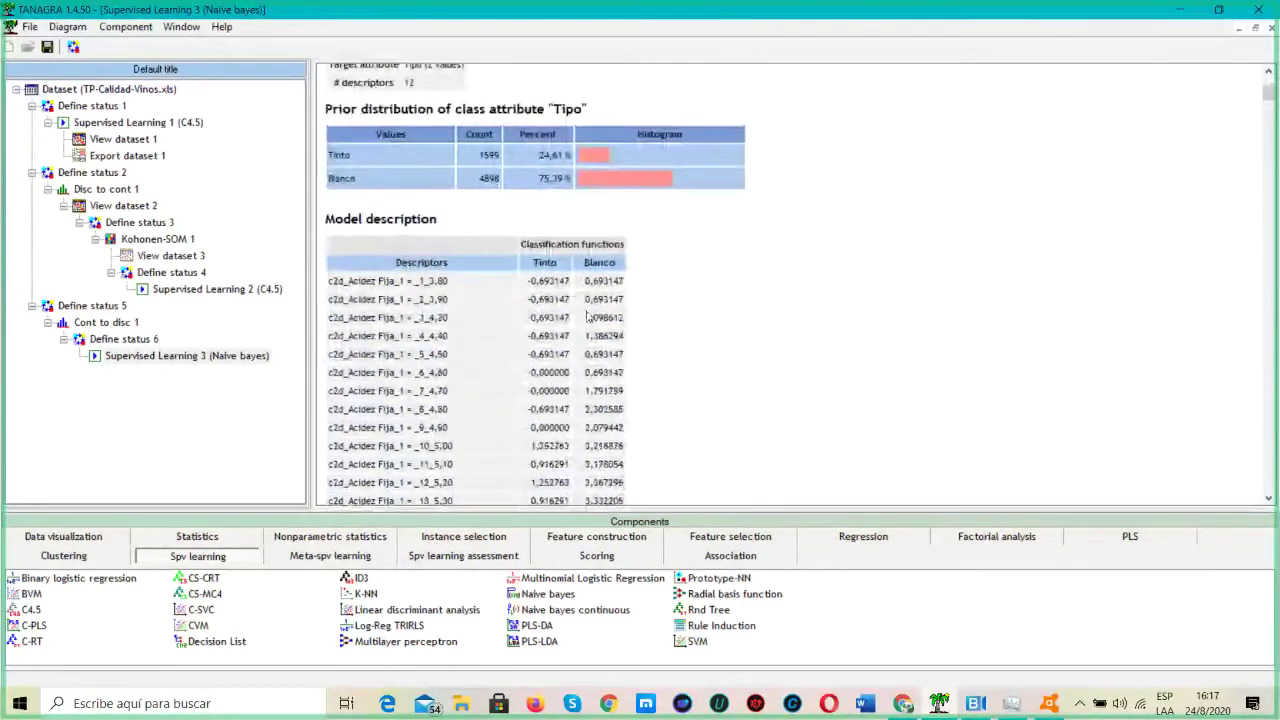
scroll(590, 320, down, 2)
scroll(589, 316, down, 2)
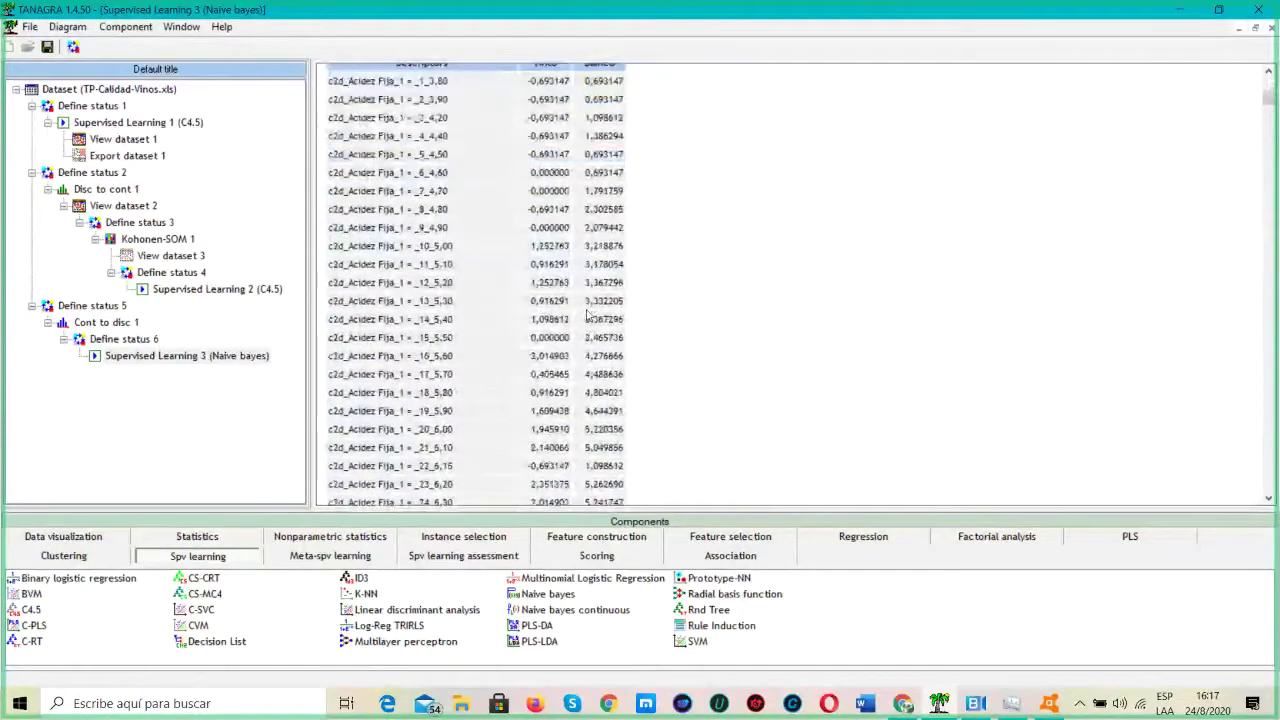
scroll(589, 316, down, 6)
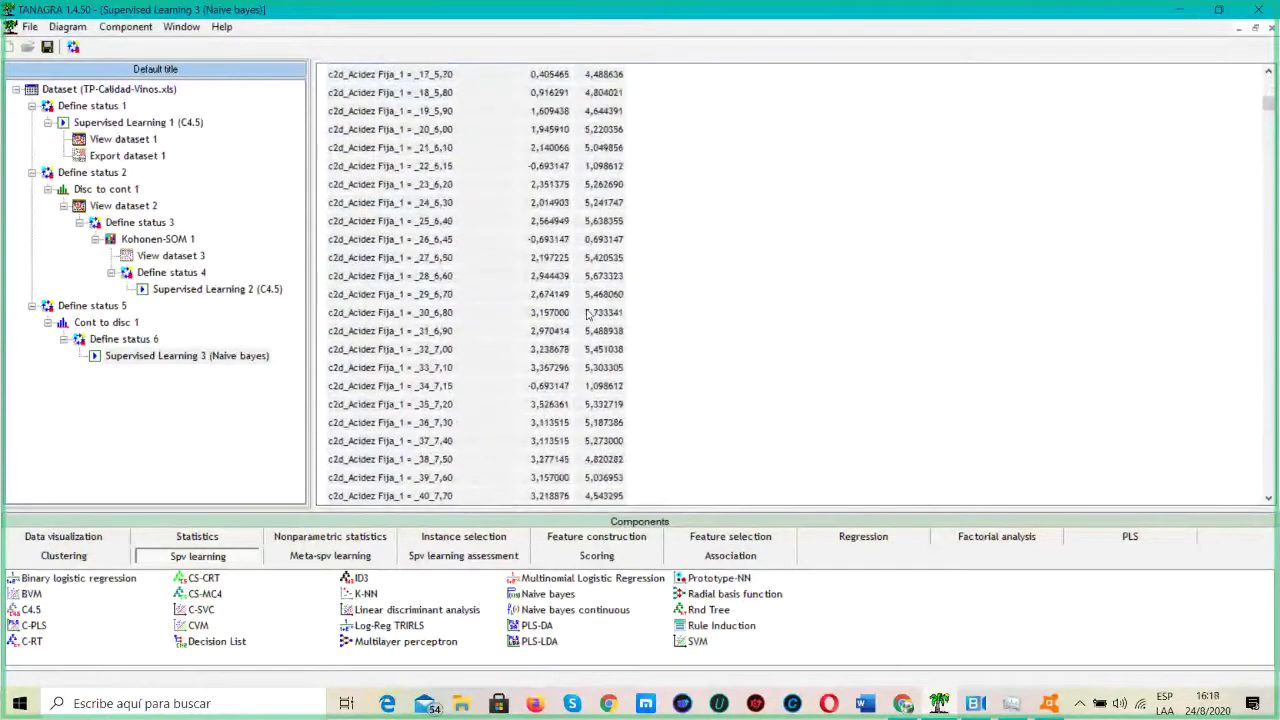
scroll(589, 316, down, 9)
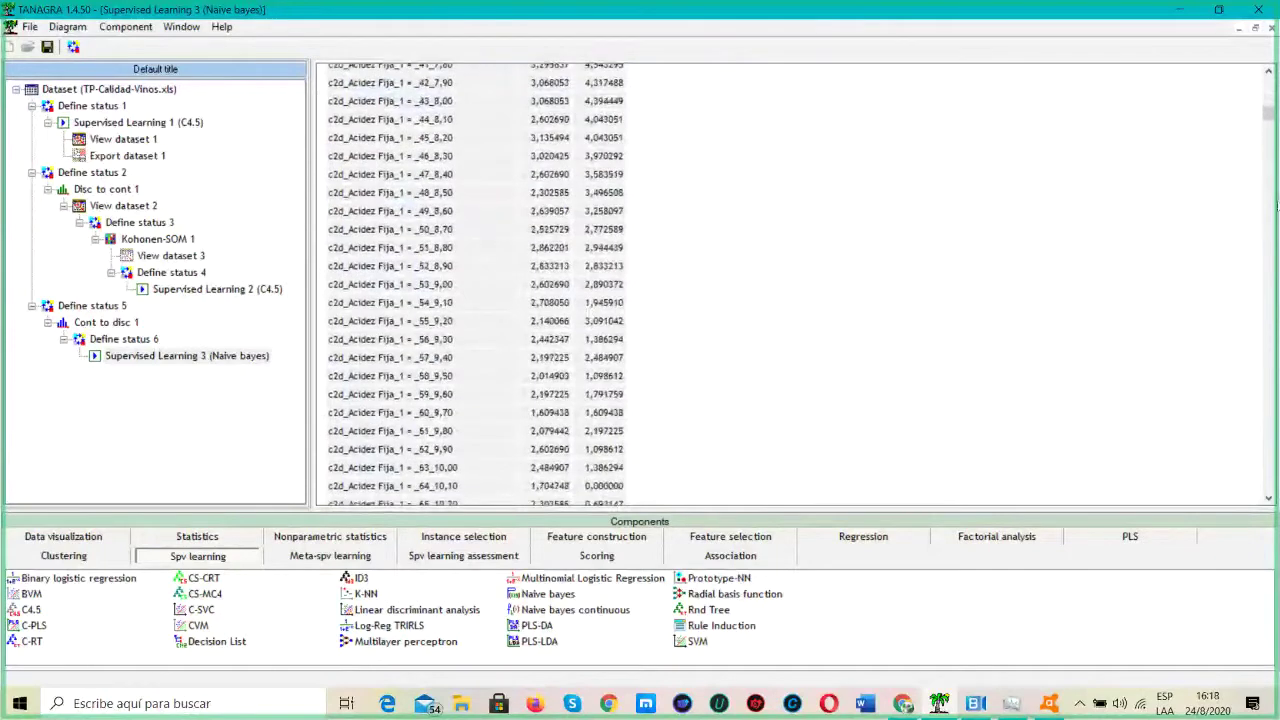
scroll(1214, 113, up, 3)
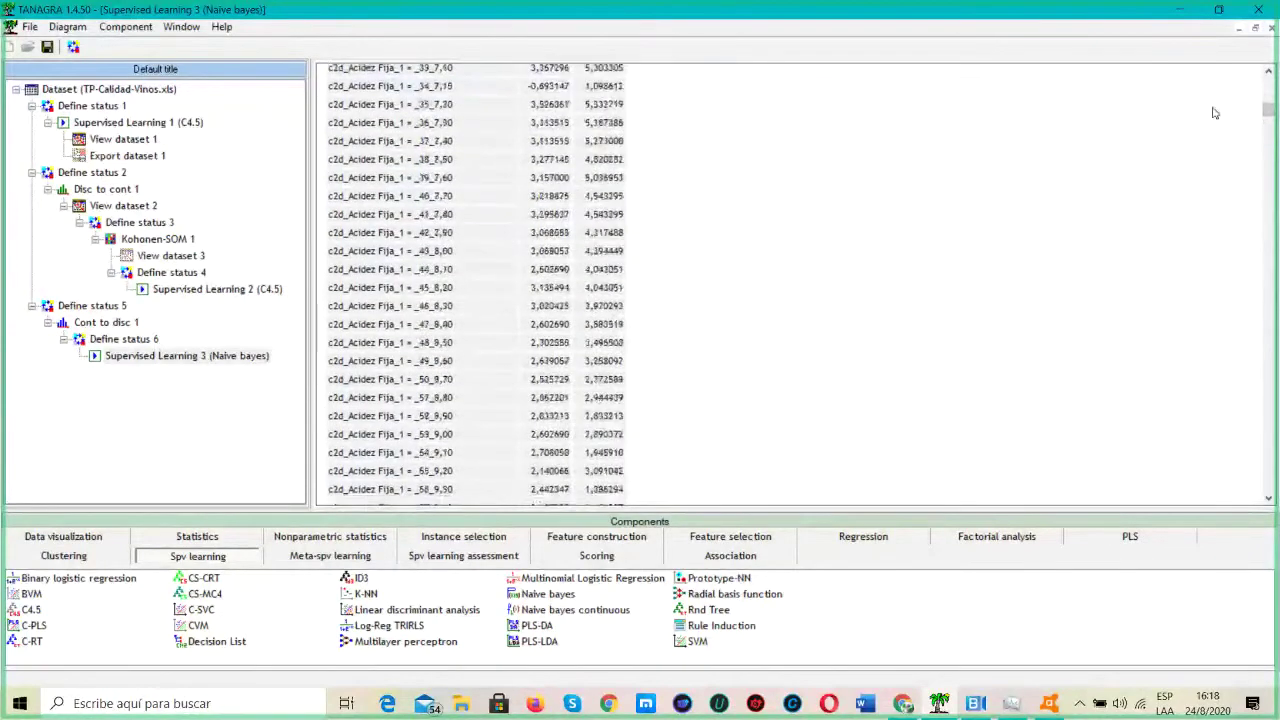
scroll(1214, 113, up, 15)
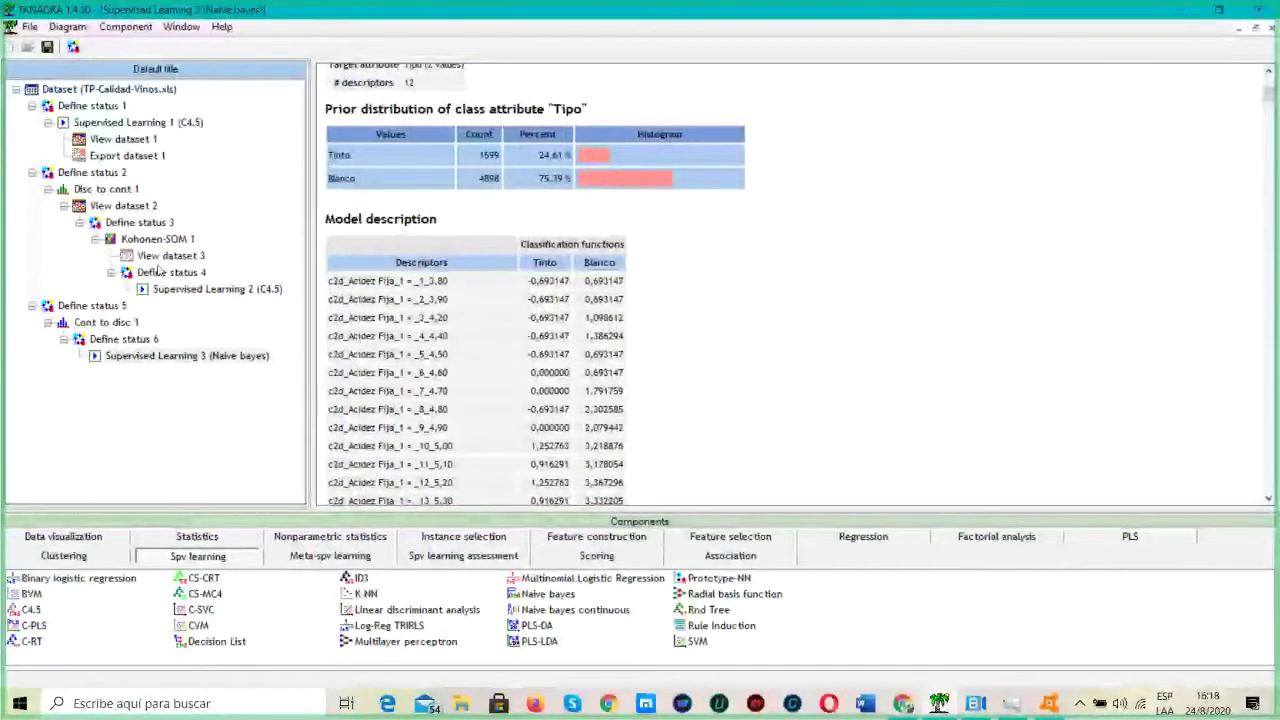
Step: Select the Define status 1 component directly under the TP-Calidad-Vinos.xls dataset
click(172, 70)
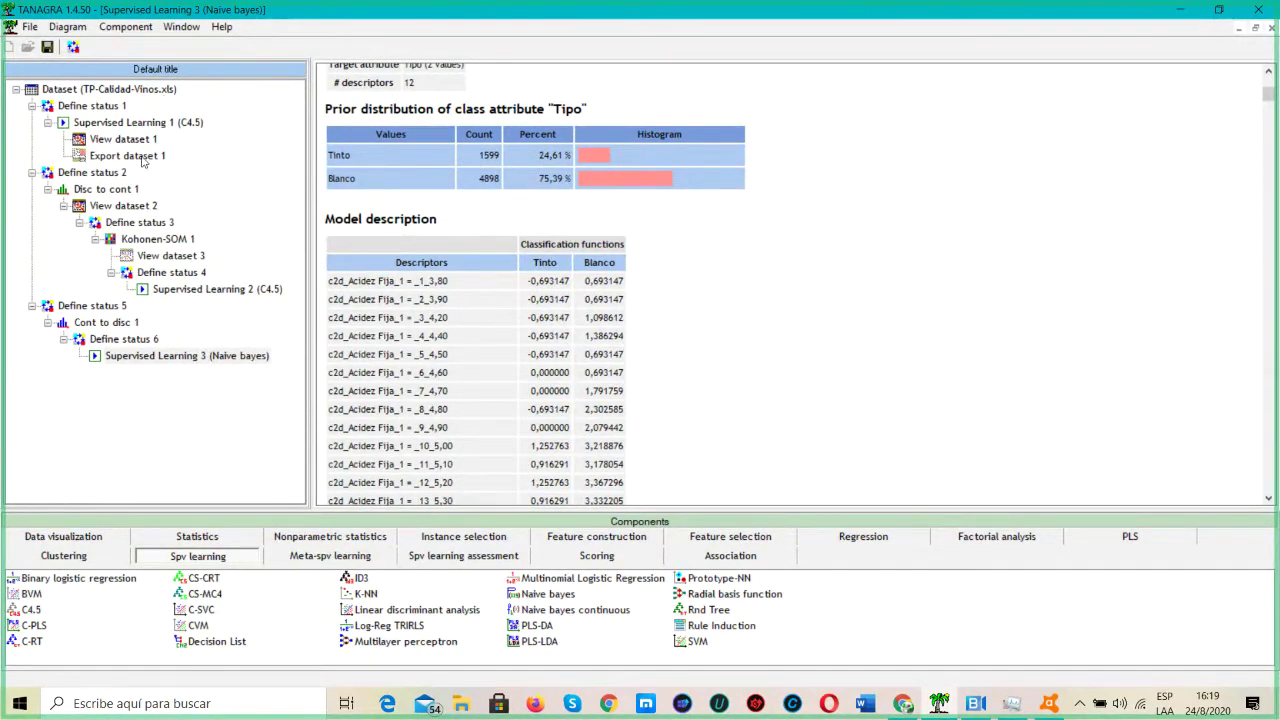
click(92, 106)
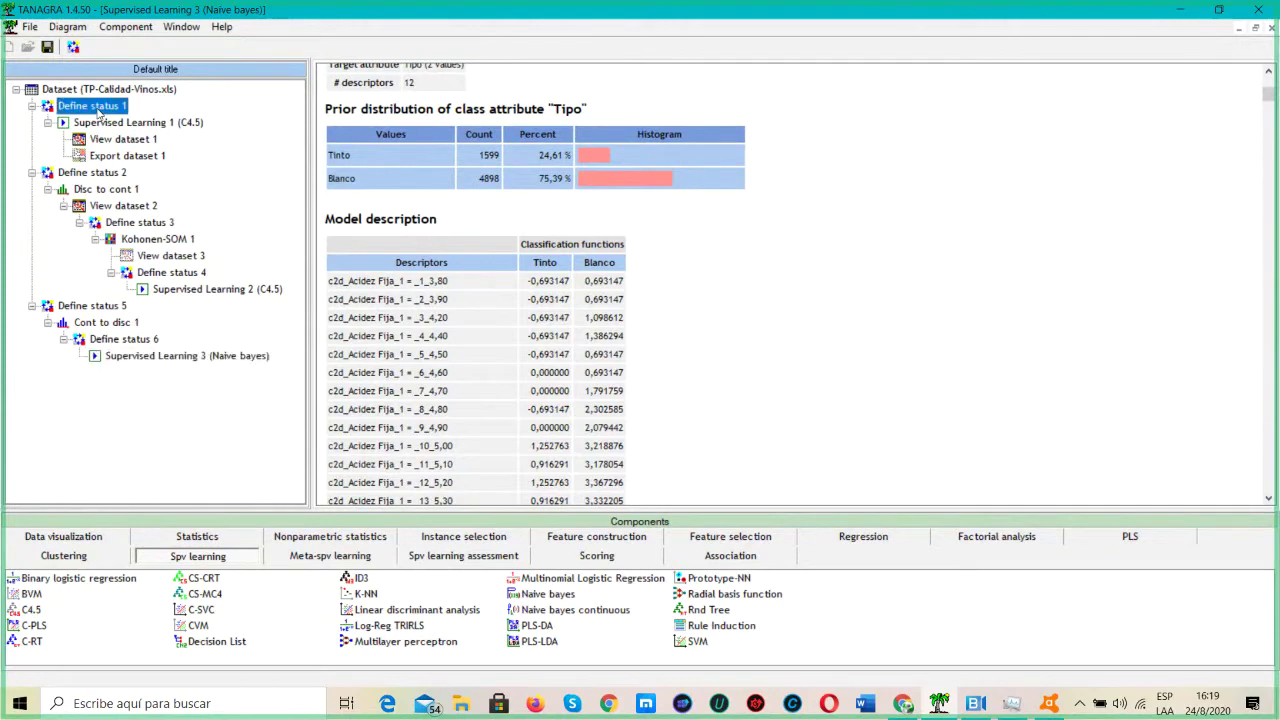